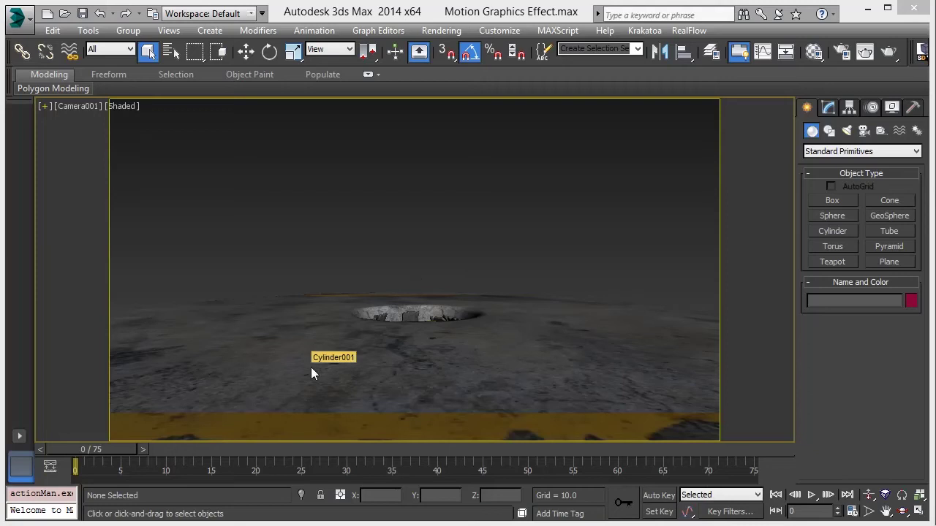
{"action": "left_click", "coordinate": [460, 368]}
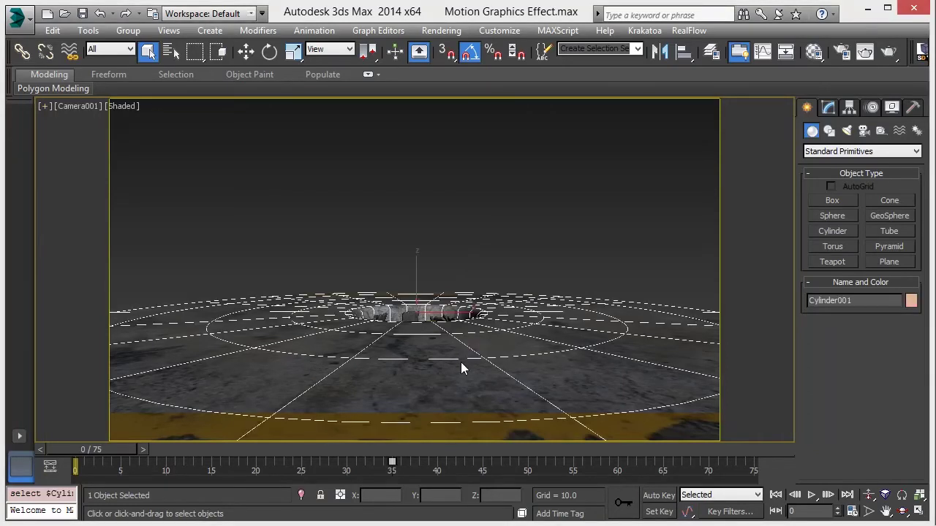
{"action": "key", "text": "alt+q"}
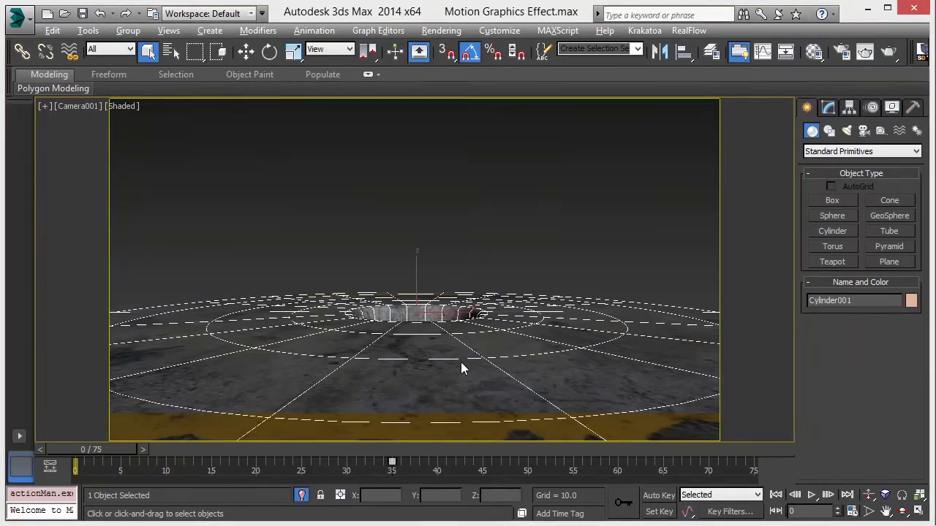
{"action": "left_click", "coordinate": [302, 495]}
Switch from the camera to the perspective view, turn off the safe frame and frame the selected ground cylinder
{"action": "key", "text": "w"}
{"action": "key", "text": "p"}
{"action": "middle_click_drag", "start_coordinate": [389, 240], "coordinate": [418, 308], "text": "alt"}
{"action": "key", "text": "shift+f"}
{"action": "scroll", "coordinate": [387, 337], "scroll_direction": "up", "scroll_amount": 3}
{"action": "scroll", "coordinate": [386, 337], "scroll_direction": "up", "scroll_amount": 6}
{"action": "key", "text": "z"}
{"action": "middle_click_drag", "start_coordinate": [361, 239], "coordinate": [372, 274], "text": "alt"}
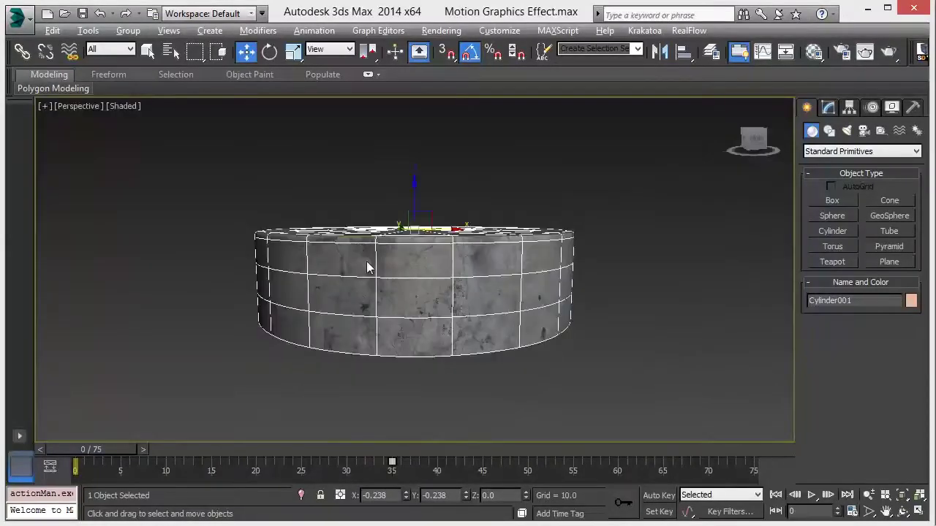
Examine the hole in the ground cylinder and the objects inside it up close from several angles
{"action": "scroll", "coordinate": [374, 269], "scroll_direction": "up", "scroll_amount": 3}
{"action": "scroll", "coordinate": [387, 334], "scroll_direction": "up", "scroll_amount": 3}
{"action": "middle_click_drag", "start_coordinate": [411, 237], "coordinate": [399, 305]}
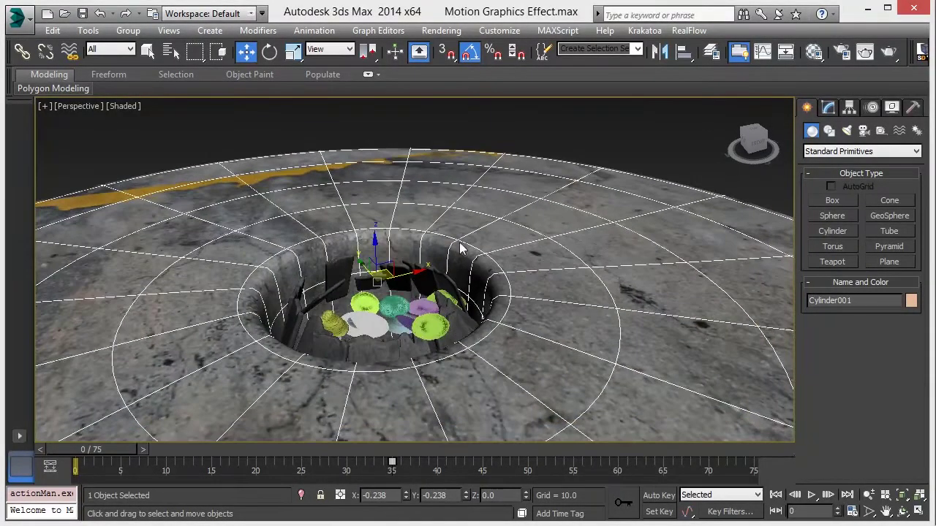
{"action": "scroll", "coordinate": [428, 301], "scroll_direction": "down", "scroll_amount": 3}
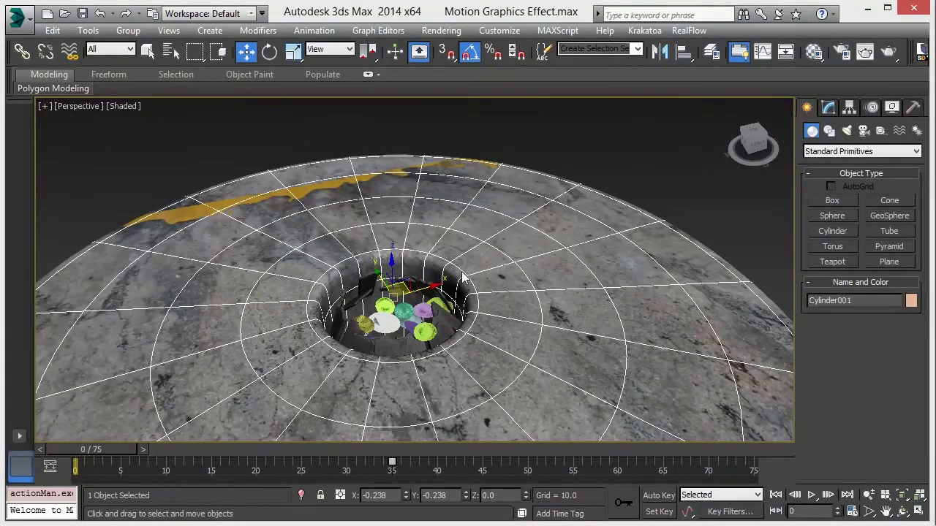
{"action": "middle_click_drag", "start_coordinate": [495, 271], "coordinate": [299, 310], "text": "alt"}
{"action": "scroll", "coordinate": [406, 311], "scroll_direction": "up", "scroll_amount": 3}
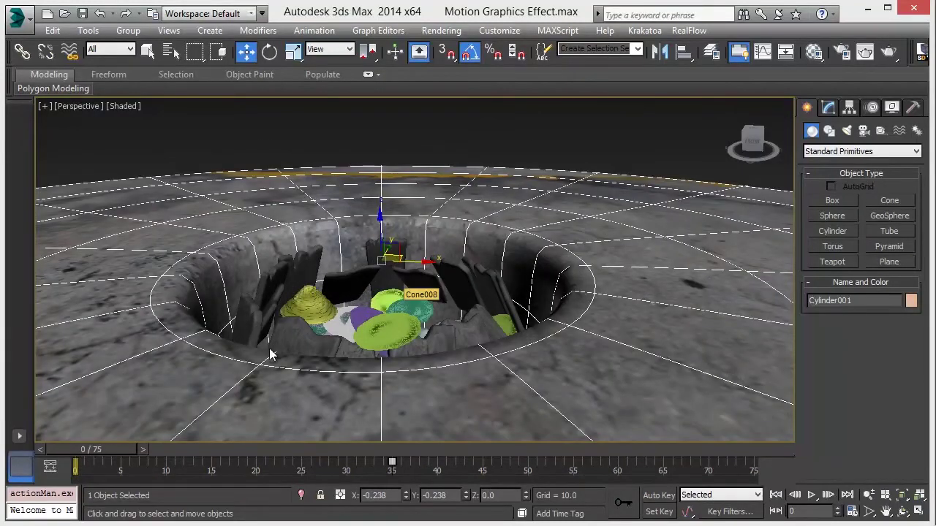
Select all fifteen box planks by name, add the ground cylinder, isolate them together and clear the selection
{"action": "left_click", "coordinate": [171, 50]}
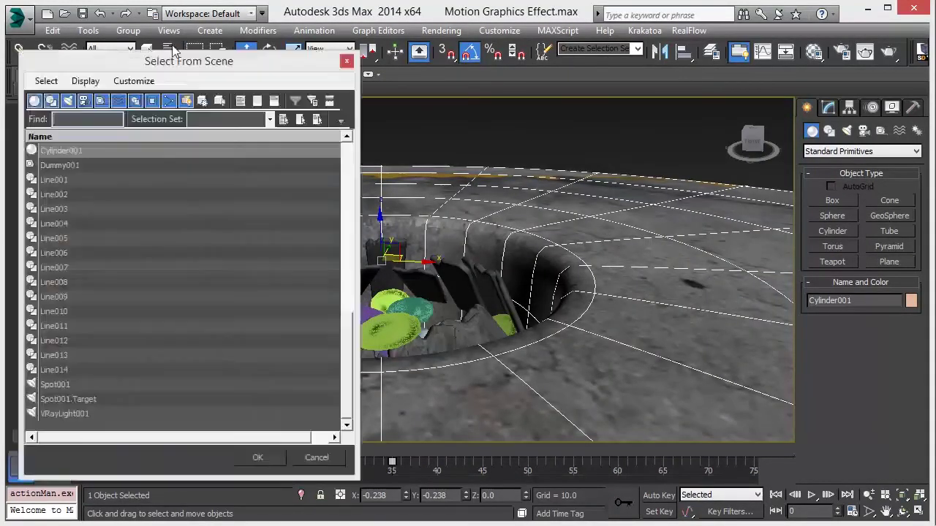
{"action": "left_click_drag", "start_coordinate": [347, 353], "coordinate": [351, 177]}
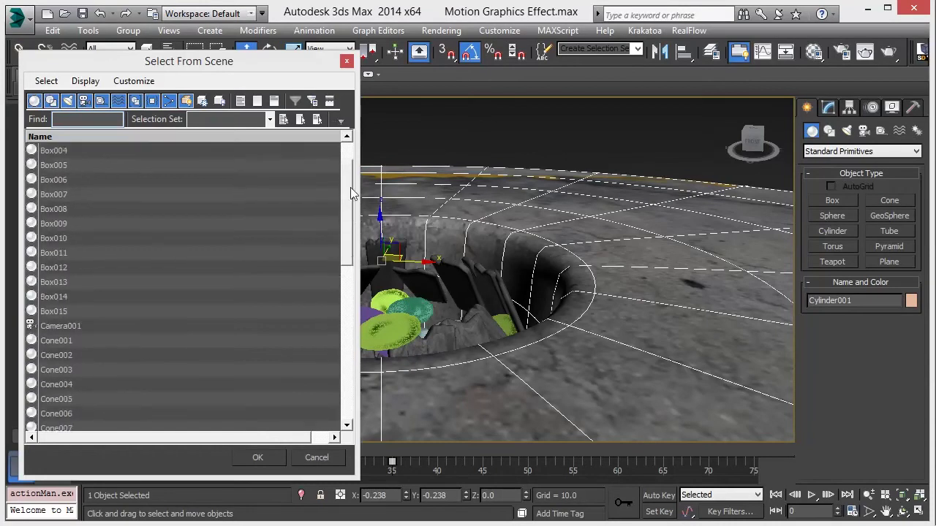
{"action": "left_click", "coordinate": [61, 154]}
{"action": "left_click", "coordinate": [73, 359], "text": "shift"}
{"action": "left_click", "coordinate": [264, 458]}
{"action": "left_click", "coordinate": [525, 393], "text": "ctrl"}
{"action": "key", "text": "alt+q"}
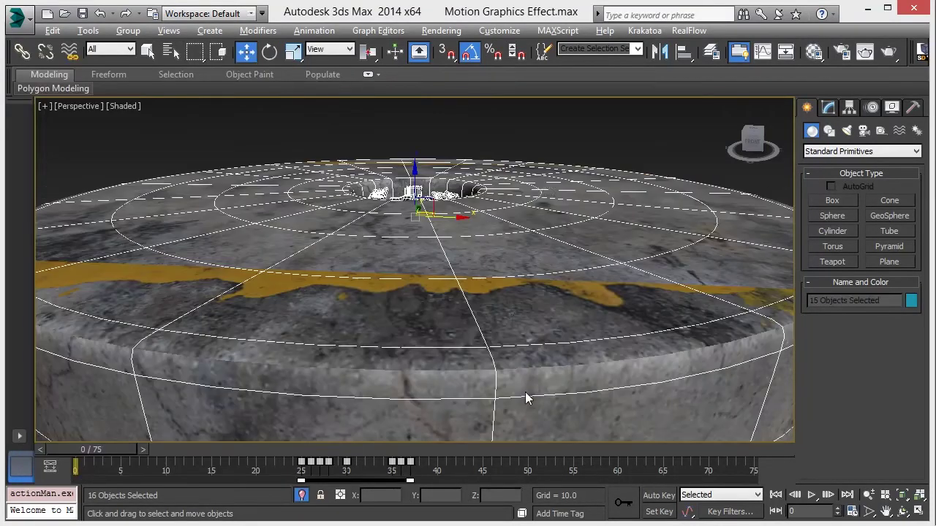
{"action": "left_click", "coordinate": [556, 126]}
Scrub the animation to frame 37 and examine how the planks open around the hole
{"action": "middle_click_drag", "start_coordinate": [511, 157], "coordinate": [351, 334], "text": "alt"}
{"action": "scroll", "coordinate": [413, 323], "scroll_direction": "up", "scroll_amount": 5}
{"action": "scroll", "coordinate": [413, 324], "scroll_direction": "down", "scroll_amount": 3}
{"action": "left_click_drag", "start_coordinate": [91, 450], "coordinate": [405, 450]}
{"action": "key", "text": "w"}
{"action": "middle_click_drag", "start_coordinate": [412, 295], "coordinate": [324, 299], "text": "alt"}
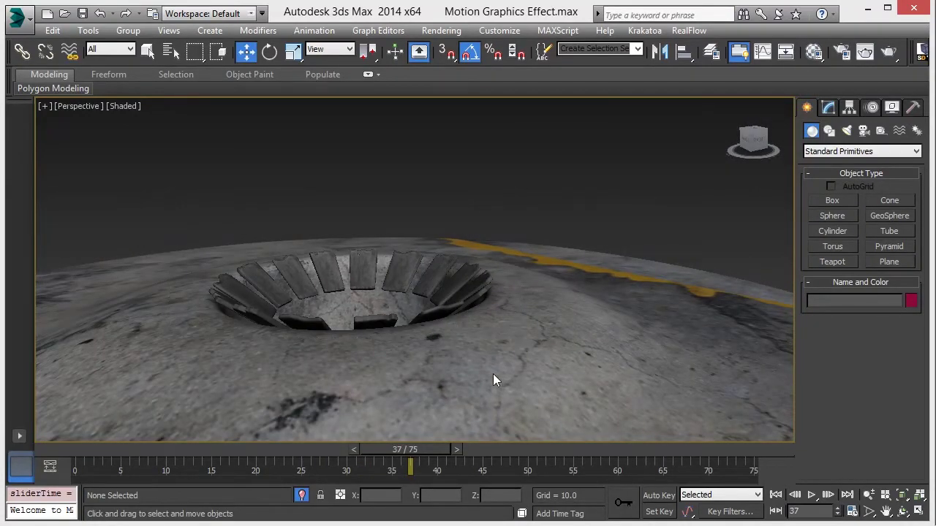
Select all the planks around the hole without the ground cylinder and scrub the animation to frame 32
{"action": "right_click", "coordinate": [258, 203]}
{"action": "left_click", "coordinate": [270, 217]}
{"action": "left_click_drag", "start_coordinate": [159, 195], "coordinate": [552, 357]}
{"action": "left_click", "coordinate": [552, 357], "text": "alt"}
{"action": "left_click_drag", "start_coordinate": [59, 449], "coordinate": [365, 450]}
{"action": "scroll", "coordinate": [389, 356], "scroll_direction": "up", "scroll_amount": 5}
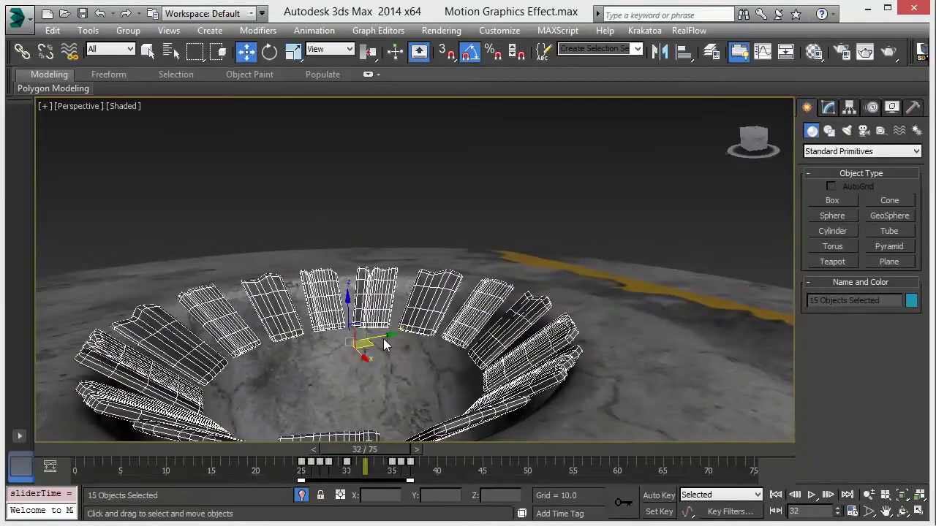
Try rotating the selected planks with the World reference coordinate system
{"action": "right_click", "coordinate": [387, 340]}
{"action": "left_click", "coordinate": [404, 365]}
{"action": "scroll", "coordinate": [406, 361], "scroll_direction": "down", "scroll_amount": 5}
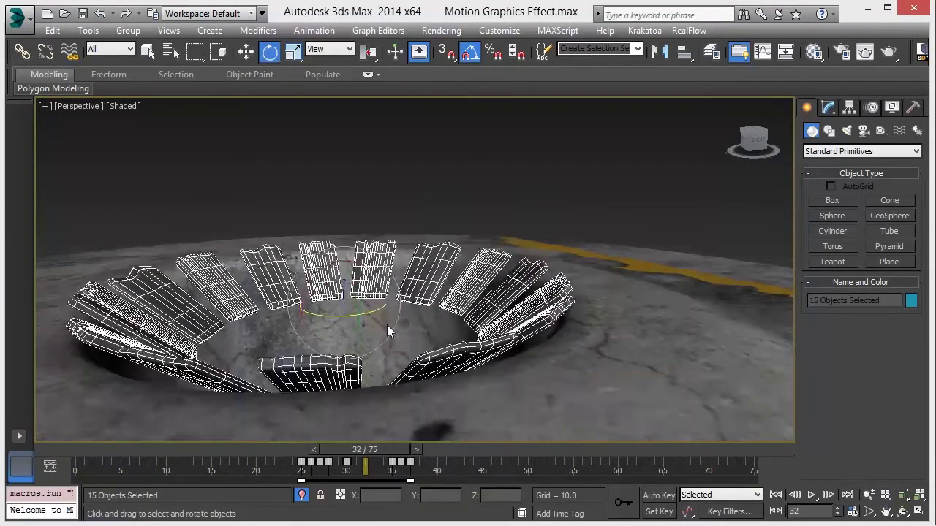
{"action": "left_click", "coordinate": [337, 49]}
{"action": "left_click", "coordinate": [329, 105]}
{"action": "middle_click_drag", "start_coordinate": [371, 315], "coordinate": [446, 297], "text": "alt"}
{"action": "left_click_drag", "start_coordinate": [394, 282], "coordinate": [404, 289]}
{"action": "right_click", "coordinate": [403, 289]}
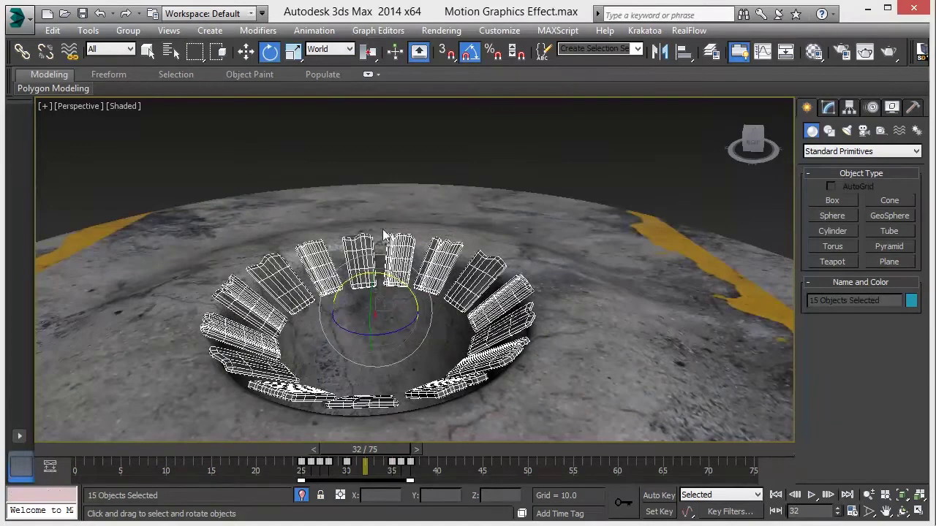
Try rotating the selected planks with the Local reference coordinate system
{"action": "left_click", "coordinate": [342, 49]}
{"action": "left_click", "coordinate": [331, 104]}
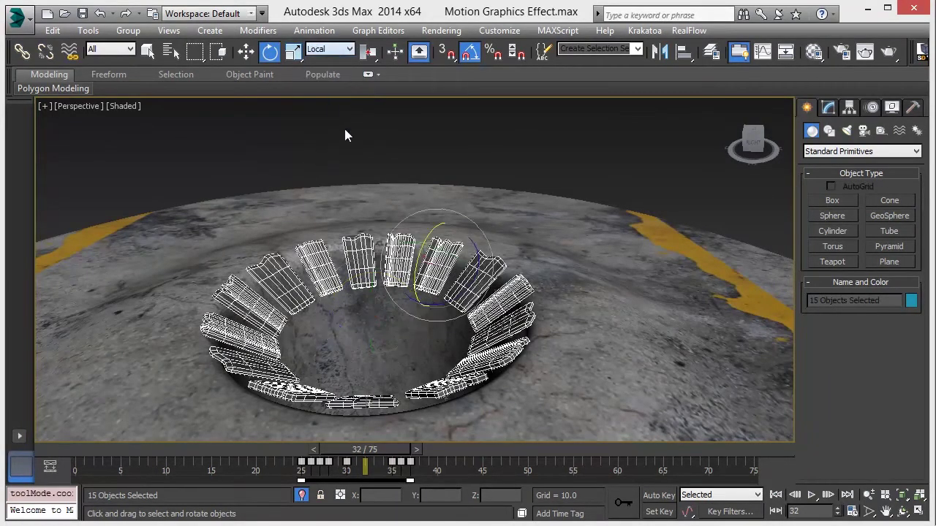
{"action": "middle_click_drag", "start_coordinate": [468, 223], "coordinate": [406, 241], "text": "alt"}
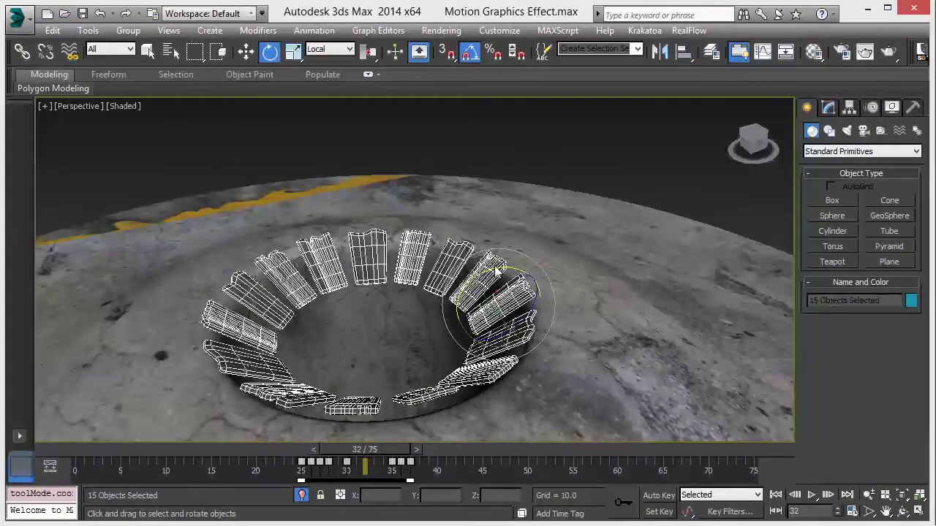
{"action": "left_click_drag", "start_coordinate": [493, 272], "coordinate": [457, 274]}
{"action": "right_click", "coordinate": [455, 274]}
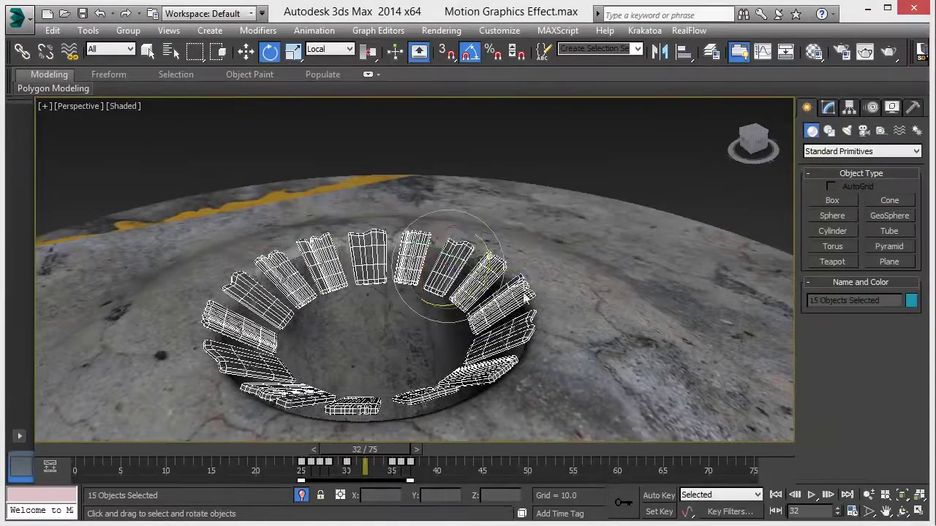
Clear the plank selection and scrub the animation to frame 26
{"action": "middle_click_drag", "start_coordinate": [340, 274], "coordinate": [391, 272], "text": "alt"}
{"action": "key", "text": "w"}
{"action": "left_click", "coordinate": [414, 167]}
{"action": "left_click_drag", "start_coordinate": [77, 453], "coordinate": [310, 464]}
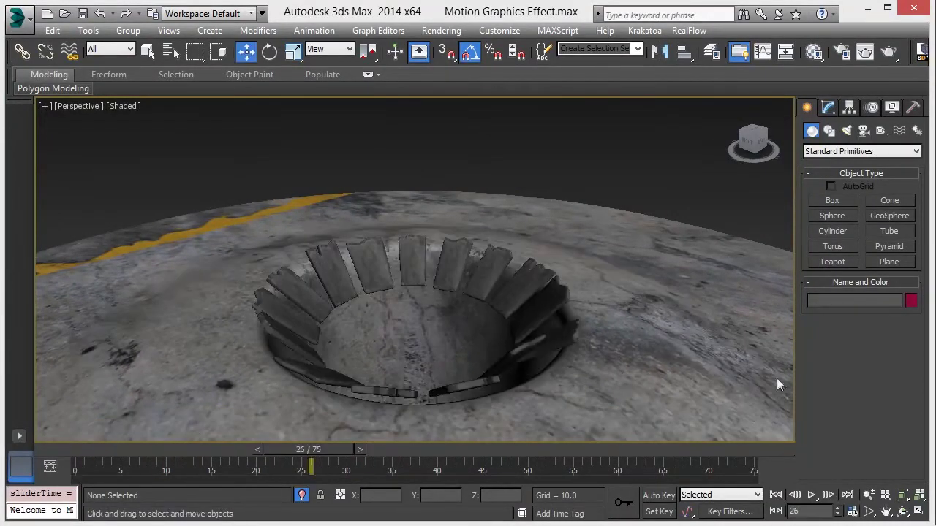
Select the ground cylinder and examine the lattice of its FFD(cyl) 6x10x2 modifier around the hole
{"action": "left_click", "coordinate": [623, 376]}
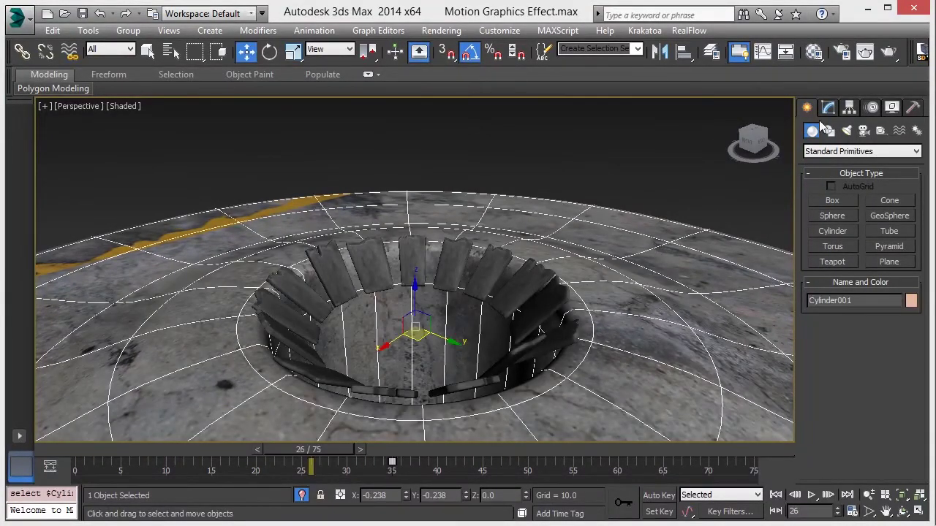
{"action": "left_click", "coordinate": [828, 107]}
{"action": "left_click", "coordinate": [857, 180]}
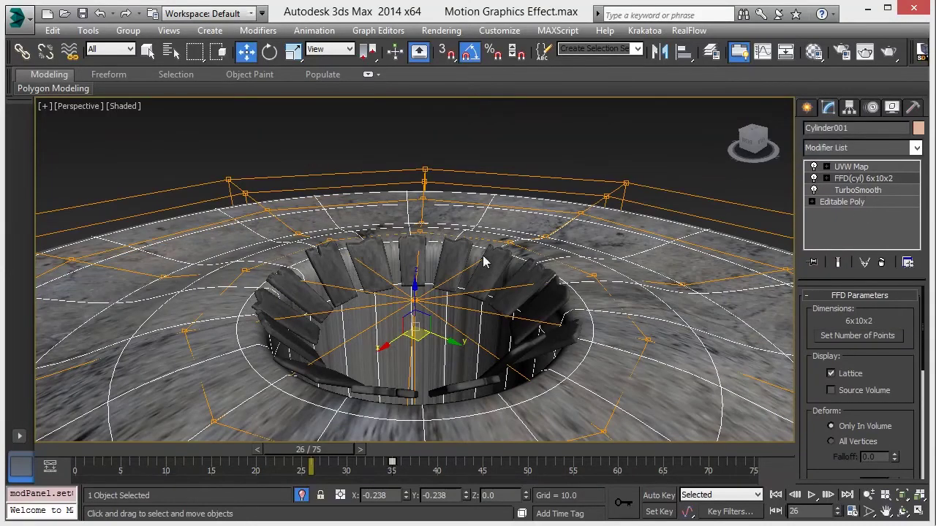
{"action": "scroll", "coordinate": [449, 332], "scroll_direction": "down", "scroll_amount": 4}
{"action": "middle_click_drag", "start_coordinate": [449, 331], "coordinate": [365, 253]}
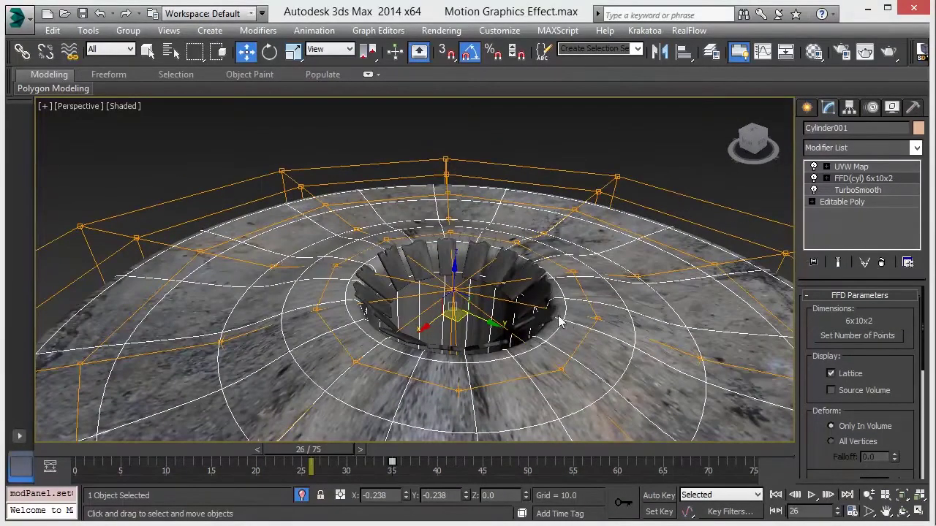
Return the animation to frame 0, clear the selection and exit isolation to show the whole scene
{"action": "left_click_drag", "start_coordinate": [308, 450], "coordinate": [4, 493]}
{"action": "key", "text": "w"}
{"action": "left_click", "coordinate": [698, 149]}
{"action": "middle_click_drag", "start_coordinate": [697, 148], "coordinate": [428, 336], "text": "alt"}
{"action": "middle_click_drag", "start_coordinate": [346, 399], "coordinate": [400, 387], "text": "alt"}
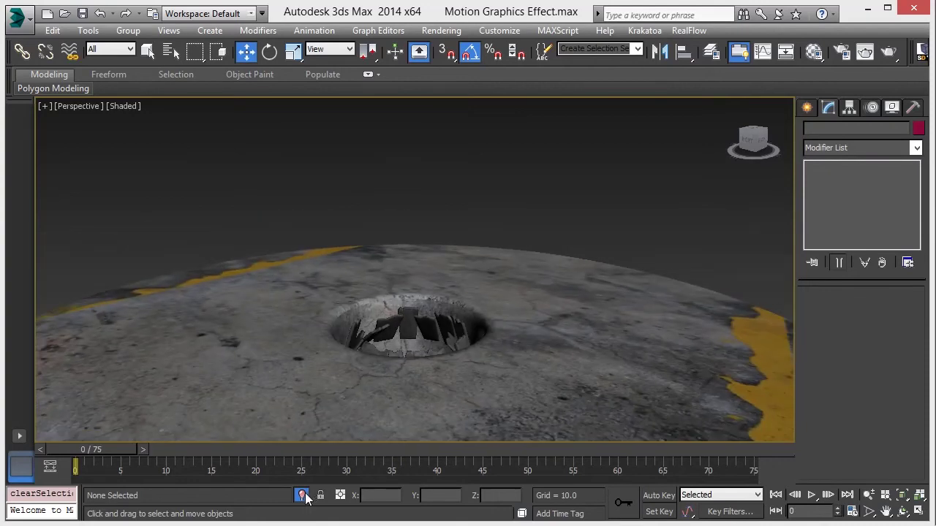
{"action": "key", "text": "alt+q"}
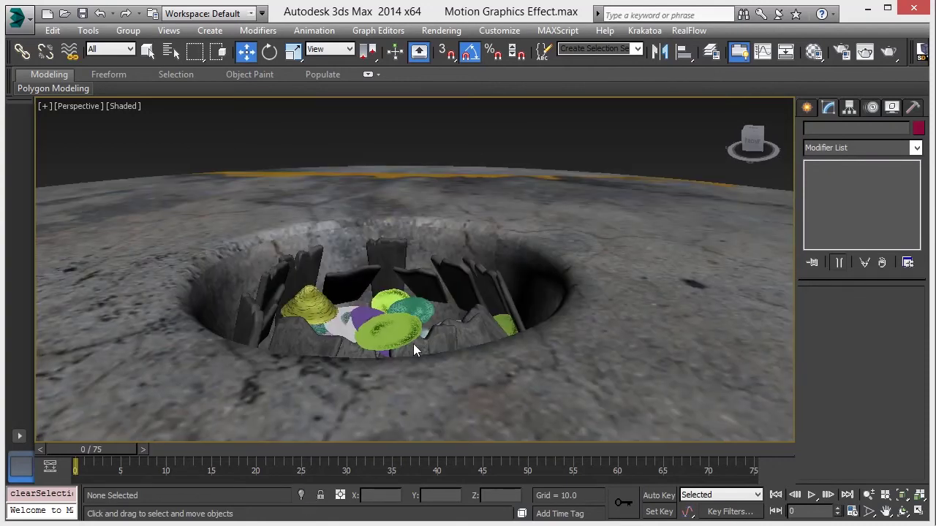
Unhide the Shapes category to display the path splines rising from the hole
{"action": "scroll", "coordinate": [413, 347], "scroll_direction": "down", "scroll_amount": 6}
{"action": "left_click", "coordinate": [891, 108]}
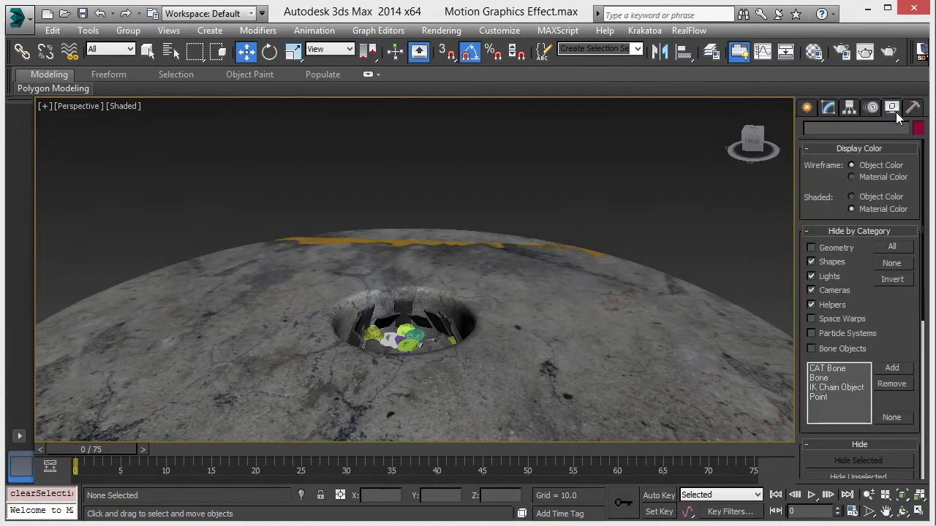
{"action": "left_click", "coordinate": [812, 262]}
{"action": "middle_click_drag", "start_coordinate": [406, 324], "coordinate": [426, 330], "text": "alt"}
{"action": "scroll", "coordinate": [441, 325], "scroll_direction": "up", "scroll_amount": 4}
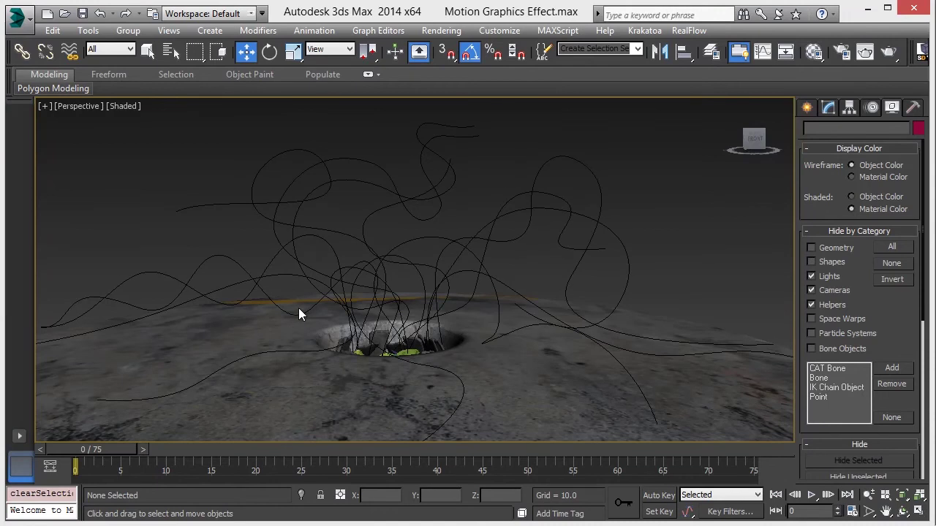
Scrub the animation to frame 49 and isolate the front purple tentacle together with its path spline
{"action": "left_click_drag", "start_coordinate": [101, 454], "coordinate": [523, 505]}
{"action": "middle_click_drag", "start_coordinate": [425, 405], "coordinate": [401, 412], "text": "alt"}
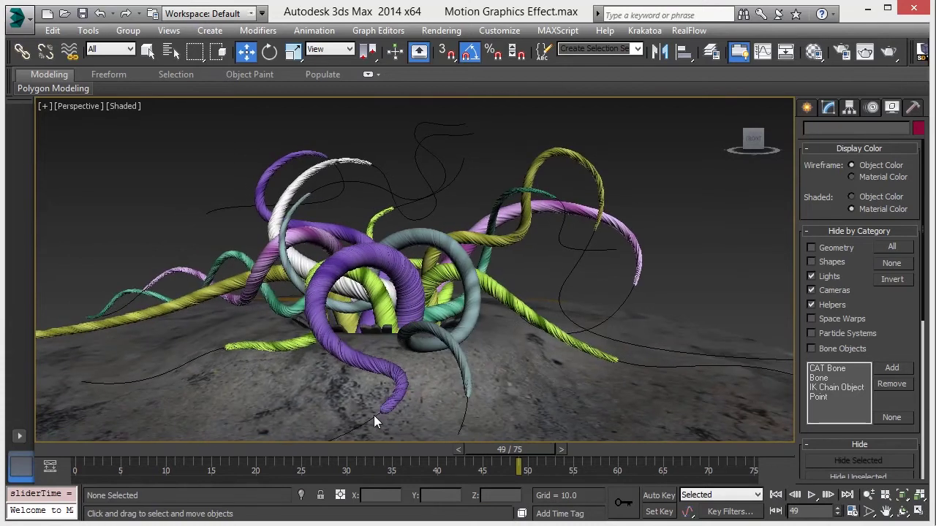
{"action": "left_click", "coordinate": [395, 408]}
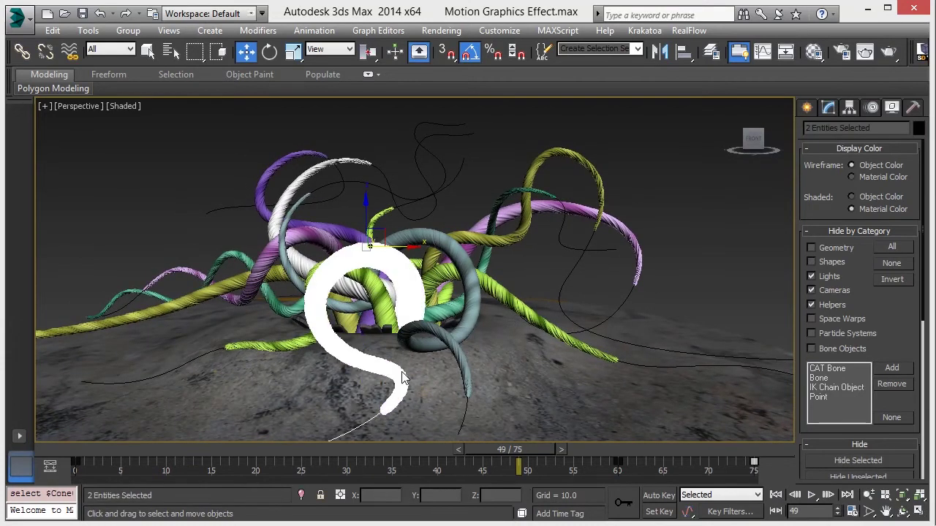
{"action": "key", "text": "alt+q"}
{"action": "left_click", "coordinate": [531, 323]}
{"action": "middle_click_drag", "start_coordinate": [474, 344], "coordinate": [393, 354], "text": "alt"}
{"action": "scroll", "coordinate": [393, 356], "scroll_direction": "down", "scroll_amount": 3}
Turn off the purple tentacle's Path Deform, UVW Map, TurboSmooth and Noise modifiers and show its base Cone parameters
{"action": "left_click", "coordinate": [372, 280]}
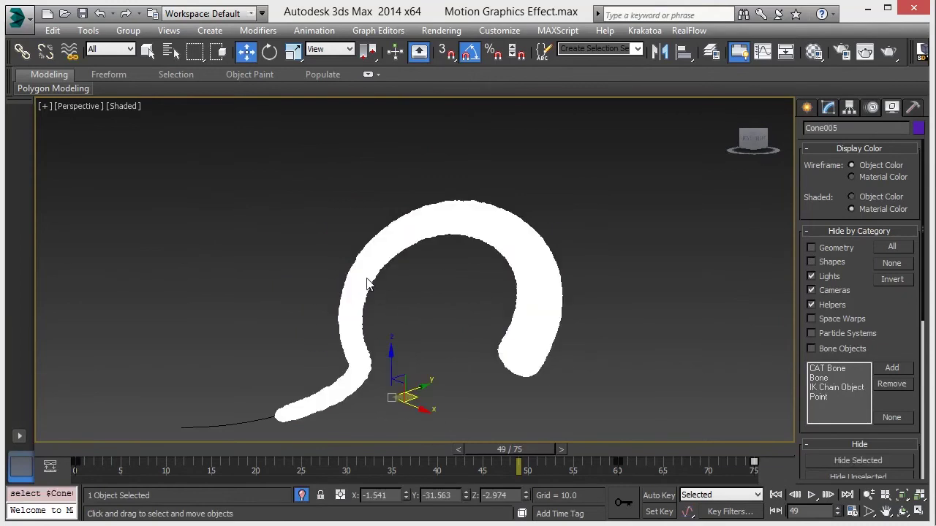
{"action": "left_click", "coordinate": [829, 107]}
{"action": "left_click", "coordinate": [813, 166]}
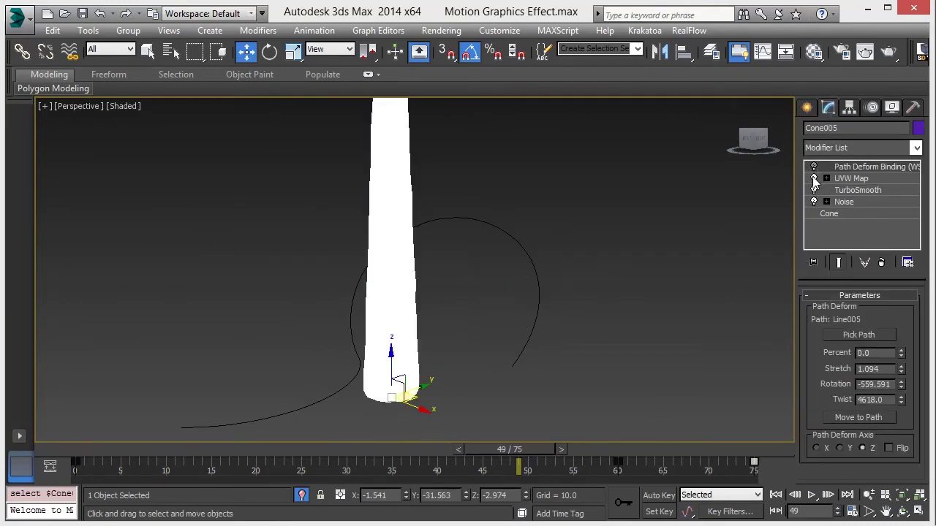
{"action": "left_click", "coordinate": [813, 190]}
{"action": "left_click", "coordinate": [814, 202]}
{"action": "left_click", "coordinate": [847, 217]}
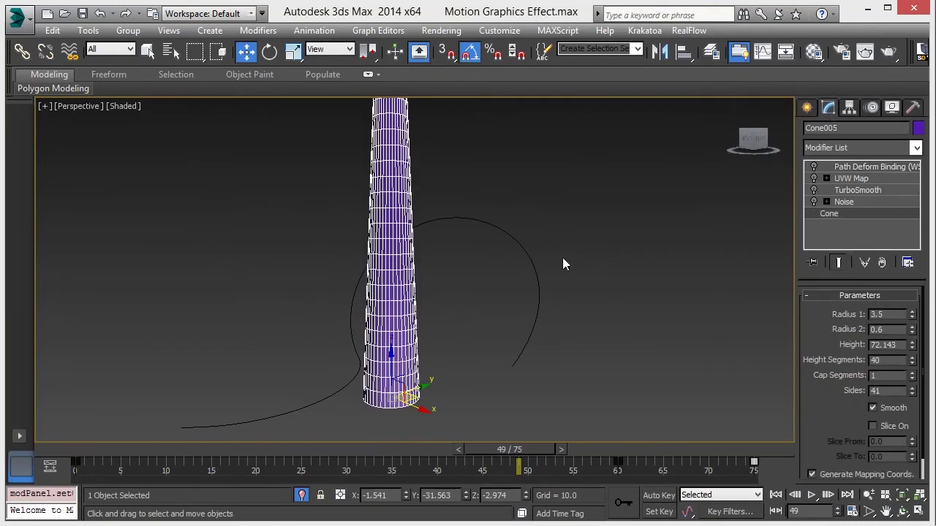
Turn the cone's Noise modifier back on and examine its surface with the selection cleared, reselecting the cone to finish
{"action": "scroll", "coordinate": [417, 224], "scroll_direction": "down", "scroll_amount": 3}
{"action": "middle_click_drag", "start_coordinate": [413, 241], "coordinate": [462, 329]}
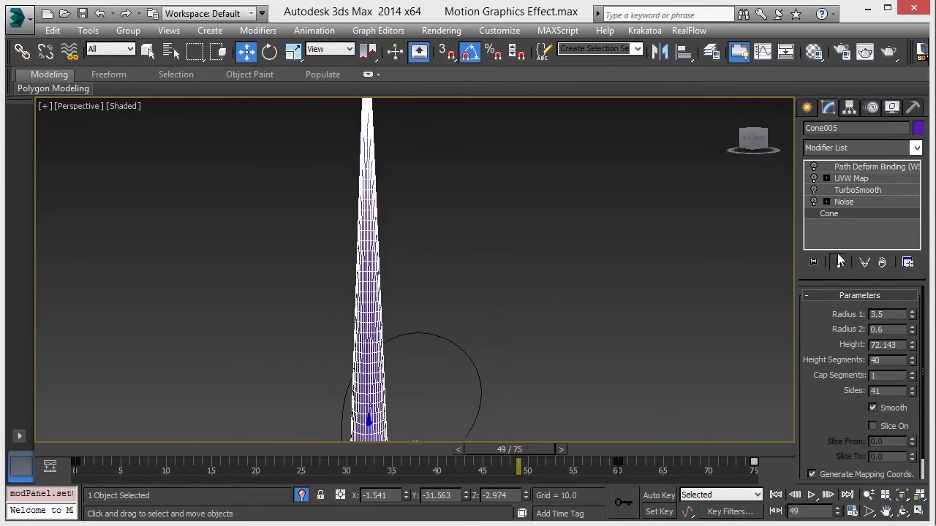
{"action": "left_click", "coordinate": [848, 202]}
{"action": "left_click", "coordinate": [815, 203]}
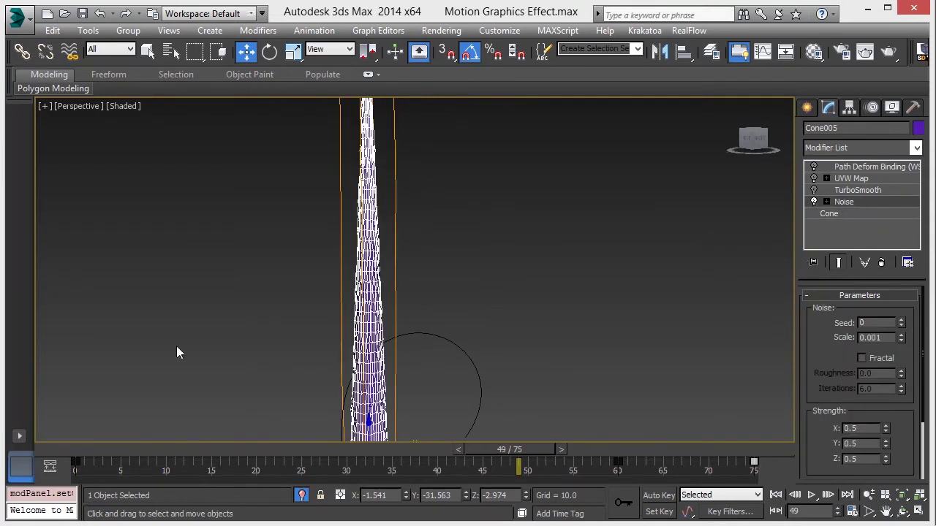
{"action": "middle_click_drag", "start_coordinate": [360, 302], "coordinate": [368, 295], "text": "alt"}
{"action": "left_click", "coordinate": [315, 336]}
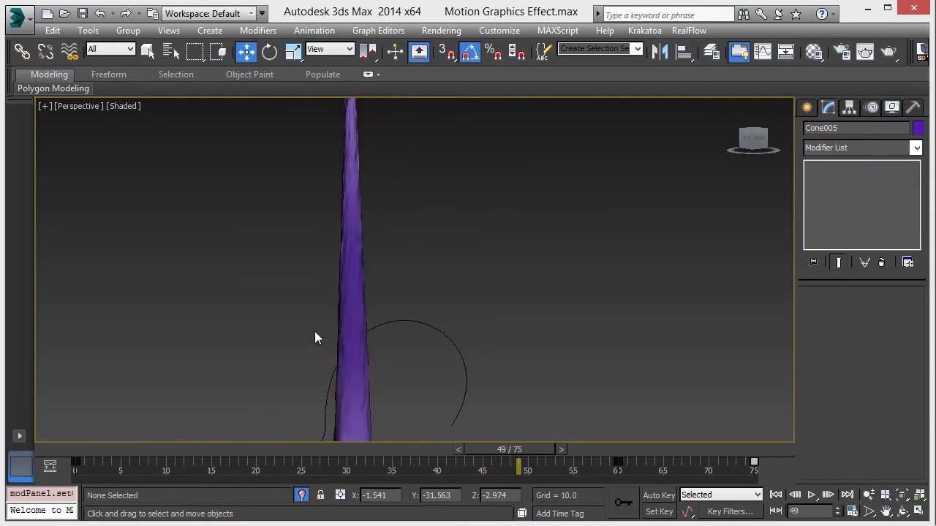
{"action": "middle_click_drag", "start_coordinate": [363, 304], "coordinate": [375, 351], "text": "alt"}
{"action": "left_click", "coordinate": [365, 335]}
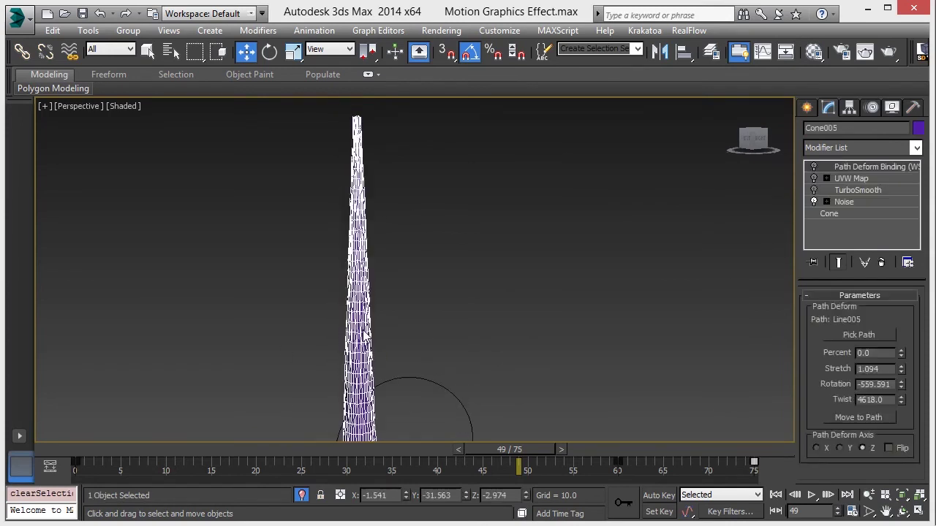
Turn the cone's TurboSmooth and UVW Map modifiers back on and show the UVW Map parameters
{"action": "left_click", "coordinate": [848, 190]}
{"action": "left_click", "coordinate": [814, 190]}
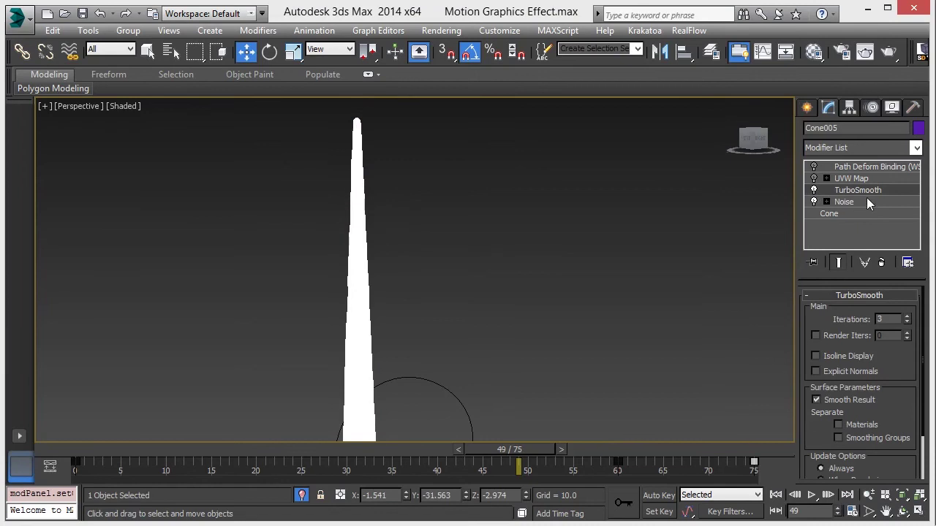
{"action": "left_click", "coordinate": [849, 179]}
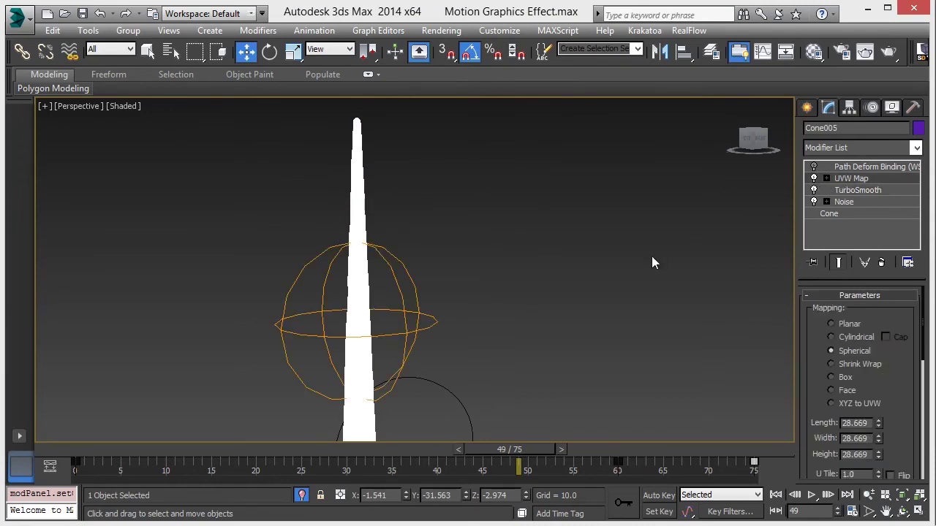
Show the purple tentacle's Path Deform parameters and turn that modifier back on so the cone follows its path spline
{"action": "left_click", "coordinate": [847, 166]}
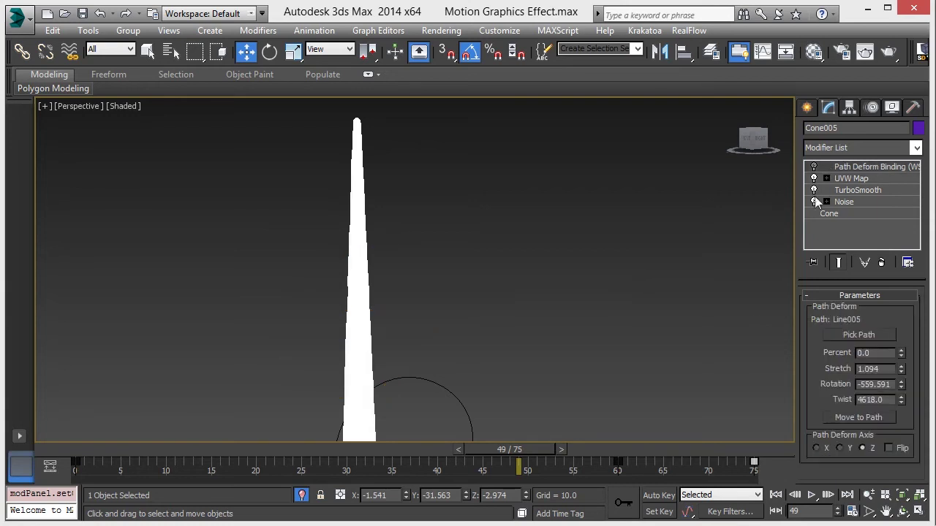
{"action": "middle_click_drag", "start_coordinate": [423, 345], "coordinate": [445, 289]}
{"action": "middle_click_drag", "start_coordinate": [497, 340], "coordinate": [493, 298]}
{"action": "middle_click_drag", "start_coordinate": [504, 329], "coordinate": [490, 330], "text": "alt"}
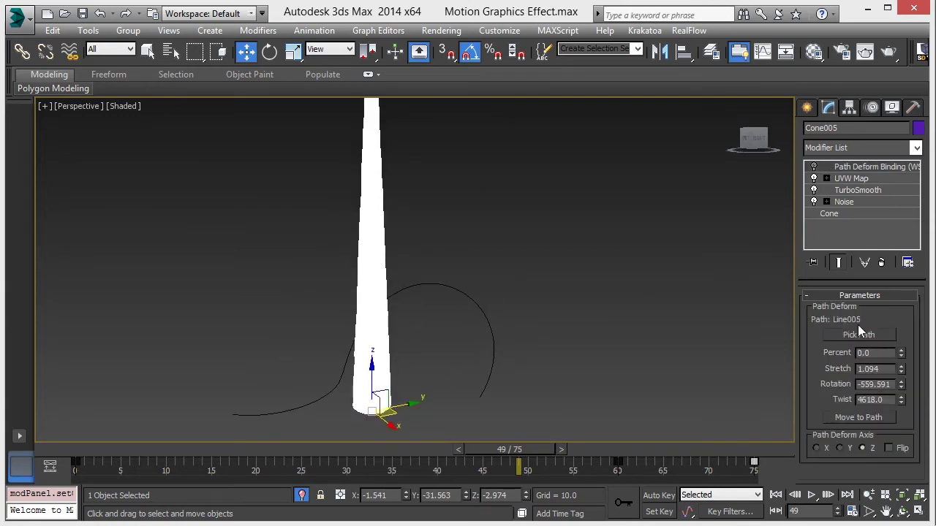
{"action": "left_click", "coordinate": [813, 168]}
{"action": "left_click", "coordinate": [857, 417]}
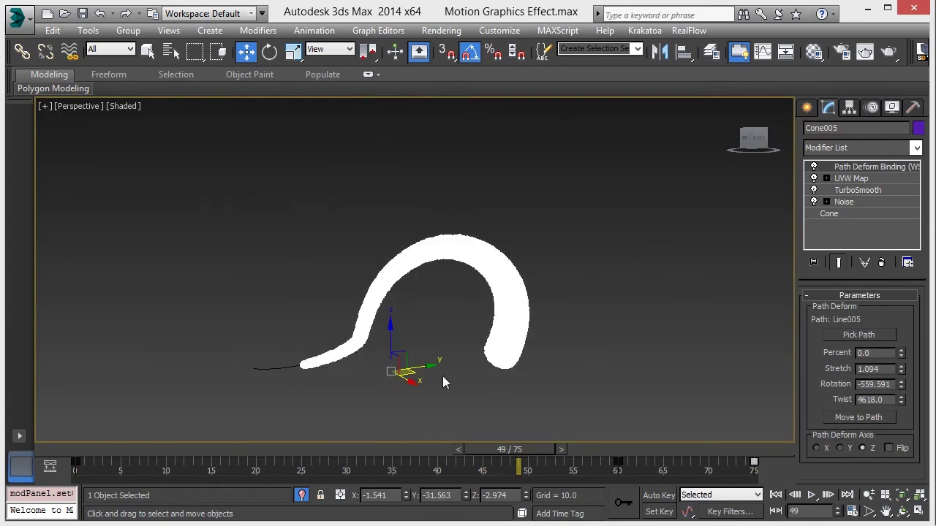
Scrub the tentacle's animation through frames 0, 60 and 22 to examine how its animated Stretch grows it along the path
{"action": "left_click", "coordinate": [76, 447]}
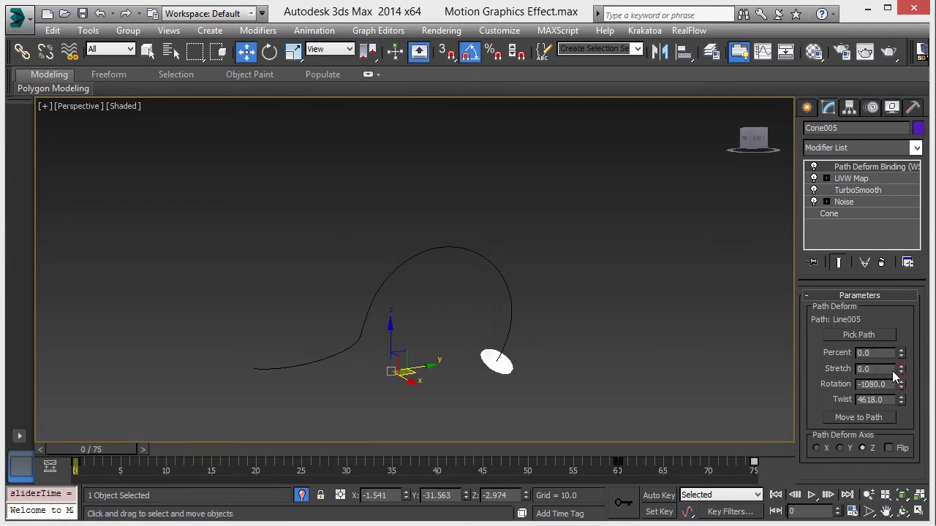
{"action": "left_click_drag", "start_coordinate": [100, 459], "coordinate": [618, 463]}
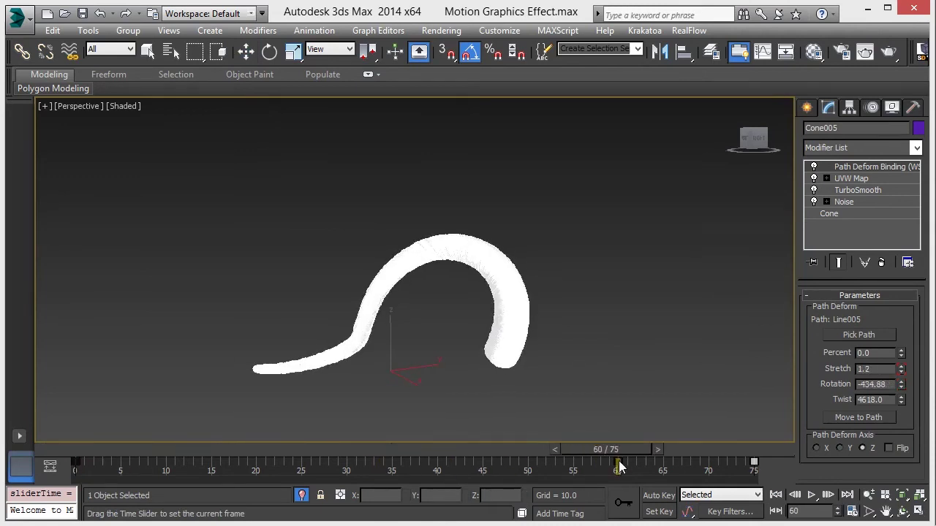
{"action": "mouse_move", "coordinate": [901, 370]}
{"action": "left_mouse_down"}
{"action": "mouse_move", "coordinate": [892, 273]}
{"action": "mouse_move", "coordinate": [889, 407]}
{"action": "mouse_move", "coordinate": [898, 372]}
{"action": "left_mouse_up"}
{"action": "right_click", "coordinate": [897, 370]}
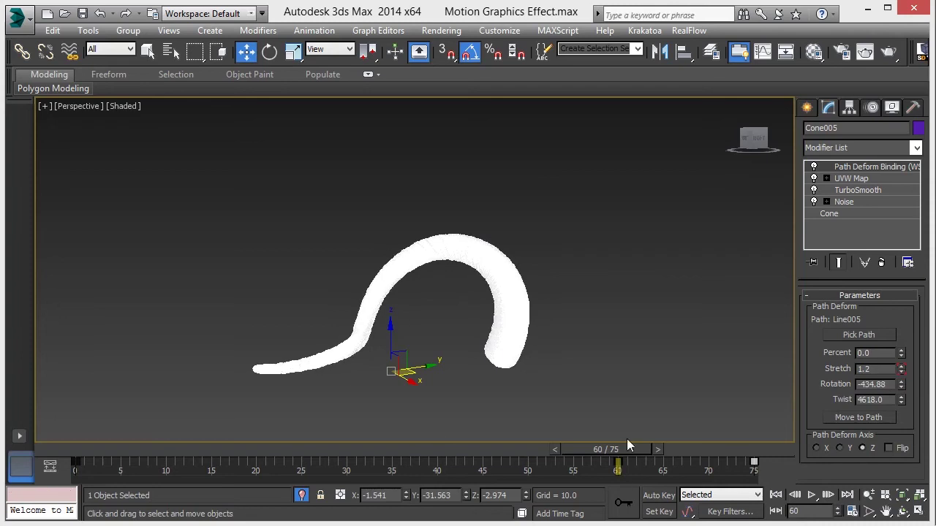
{"action": "left_click_drag", "start_coordinate": [627, 448], "coordinate": [283, 450]}
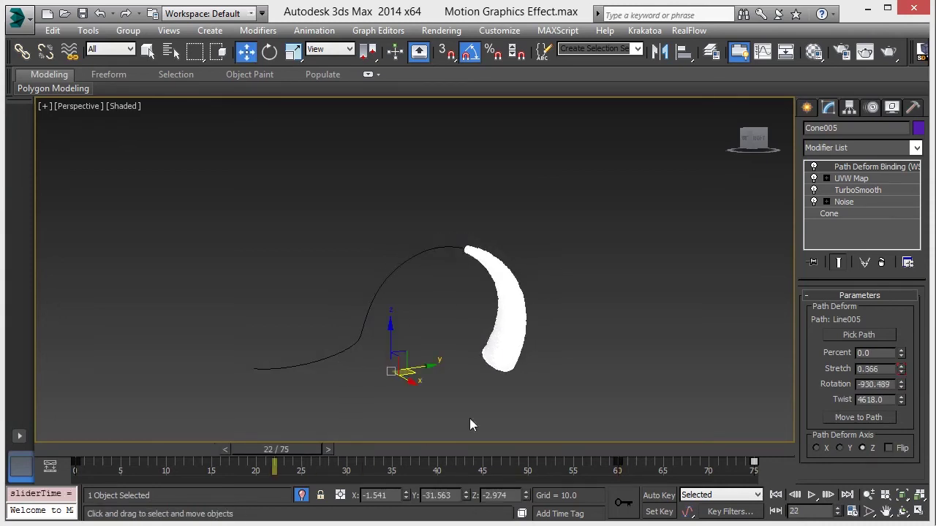
Enable Isoline Display in the cone's TurboSmooth modifier and return to its Path Deform parameters
{"action": "left_click", "coordinate": [862, 191]}
{"action": "left_click", "coordinate": [817, 356]}
{"action": "left_click", "coordinate": [851, 168]}
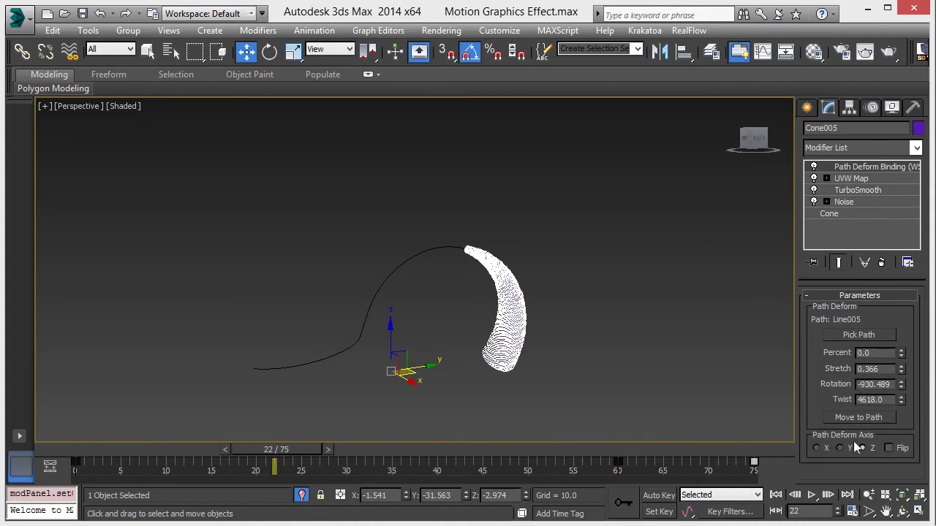
At frame 75, reset the tentacle's Path Deform Twist and raise it again, clearing the selection to check the twisted surface
{"action": "left_click_drag", "start_coordinate": [463, 475], "coordinate": [885, 405]}
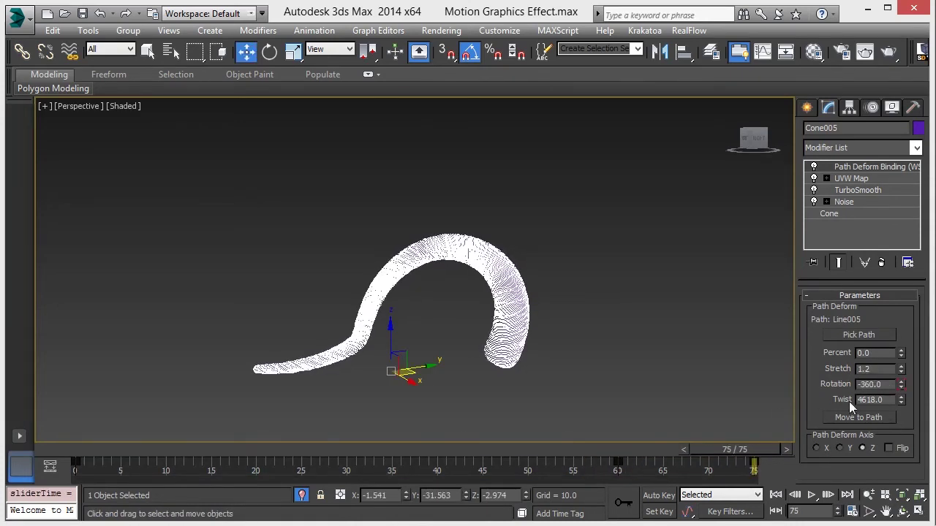
{"action": "left_click", "coordinate": [629, 329]}
{"action": "scroll", "coordinate": [516, 338], "scroll_direction": "up", "scroll_amount": 3}
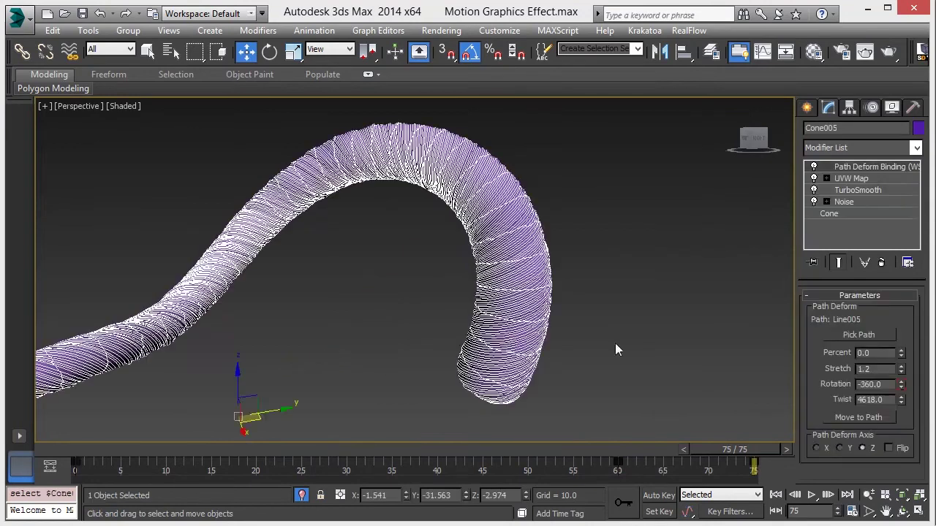
{"action": "right_click", "coordinate": [900, 403]}
{"action": "left_click", "coordinate": [678, 352]}
{"action": "left_click", "coordinate": [522, 243]}
{"action": "left_click_drag", "start_coordinate": [901, 400], "coordinate": [901, 367]}
{"action": "left_click", "coordinate": [573, 396]}
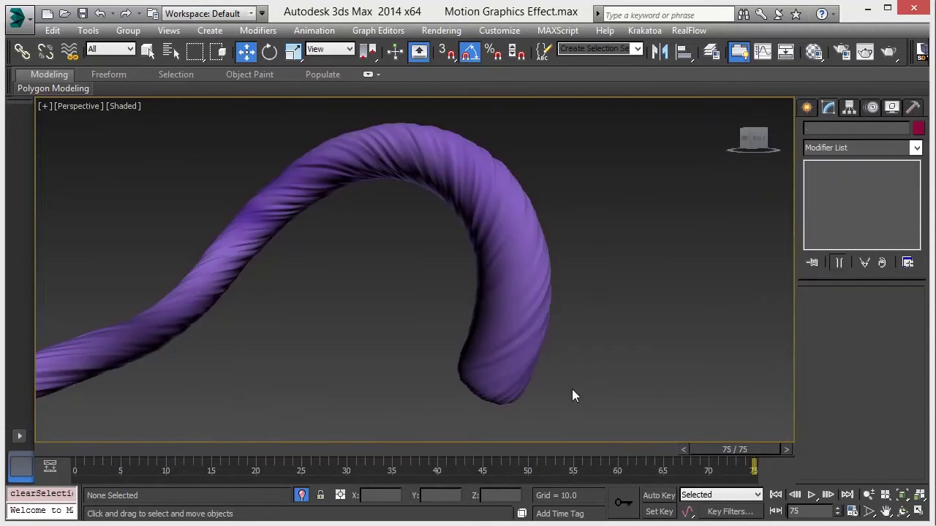
Bring back the full scene from isolation and scrub the whole tentacle animation from frame 0 to frame 75
{"action": "middle_click_drag", "start_coordinate": [273, 282], "coordinate": [408, 313], "text": "alt"}
{"action": "left_click", "coordinate": [93, 451]}
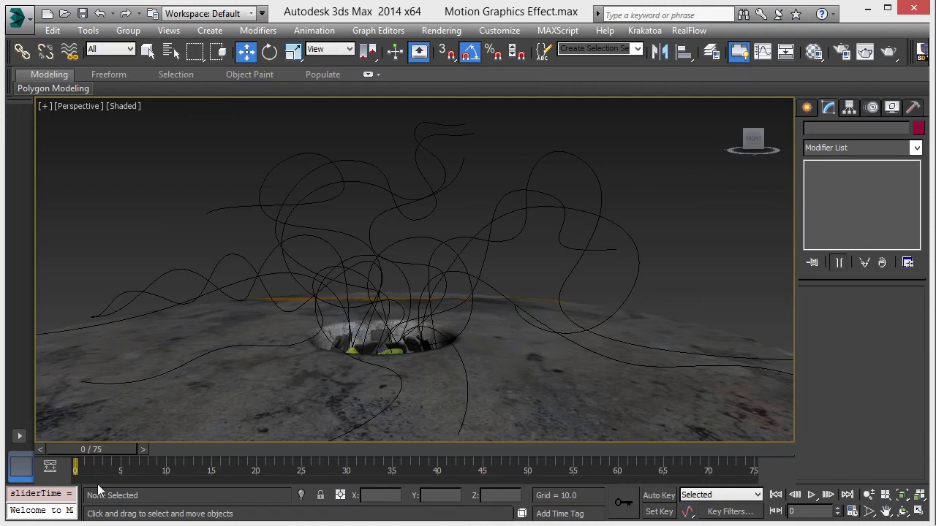
{"action": "left_click_drag", "start_coordinate": [100, 455], "coordinate": [776, 491]}
{"action": "scroll", "coordinate": [578, 373], "scroll_direction": "down", "scroll_amount": 4}
{"action": "key", "text": "w"}
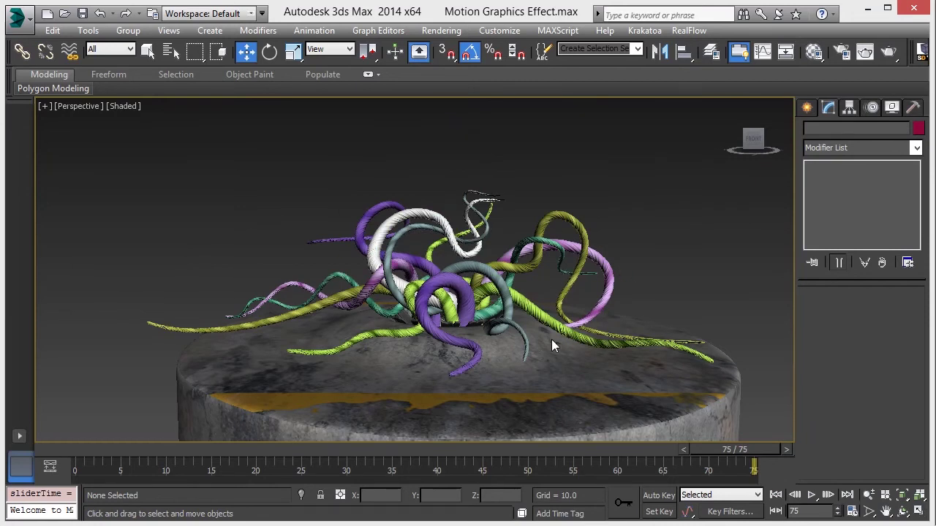
Unhide the Lights category in the scene's display settings
{"action": "middle_click_drag", "start_coordinate": [543, 339], "coordinate": [512, 352]}
{"action": "middle_click_drag", "start_coordinate": [468, 324], "coordinate": [421, 325]}
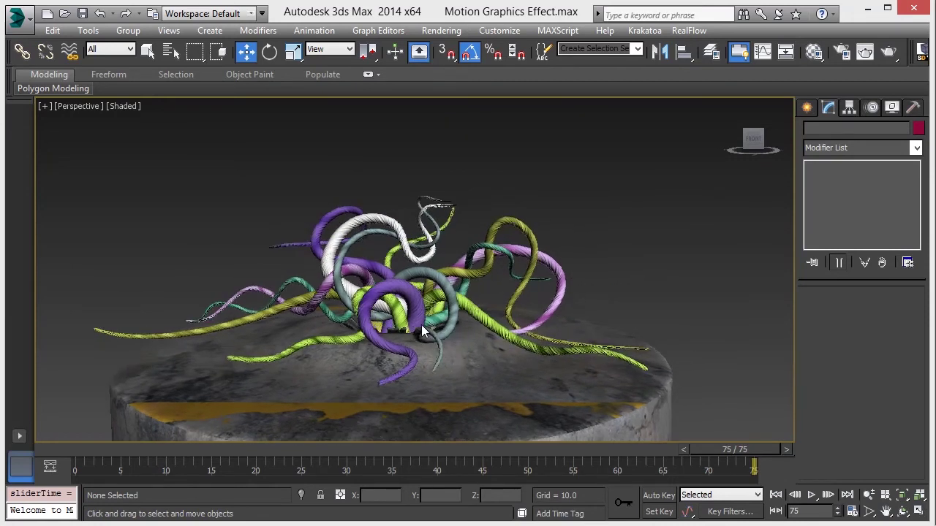
{"action": "scroll", "coordinate": [421, 325], "scroll_direction": "down", "scroll_amount": 2}
{"action": "middle_click_drag", "start_coordinate": [455, 280], "coordinate": [407, 329]}
{"action": "scroll", "coordinate": [407, 329], "scroll_direction": "down", "scroll_amount": 2}
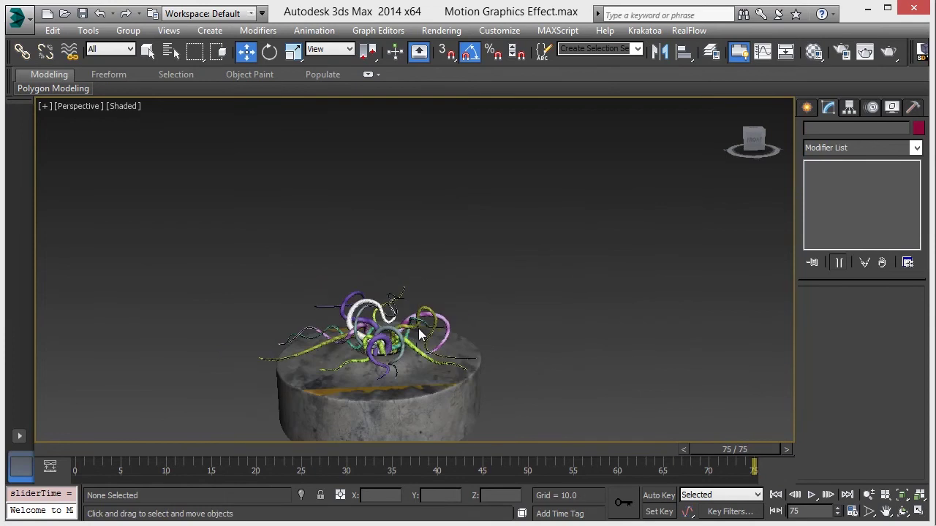
{"action": "scroll", "coordinate": [418, 328], "scroll_direction": "up", "scroll_amount": 2}
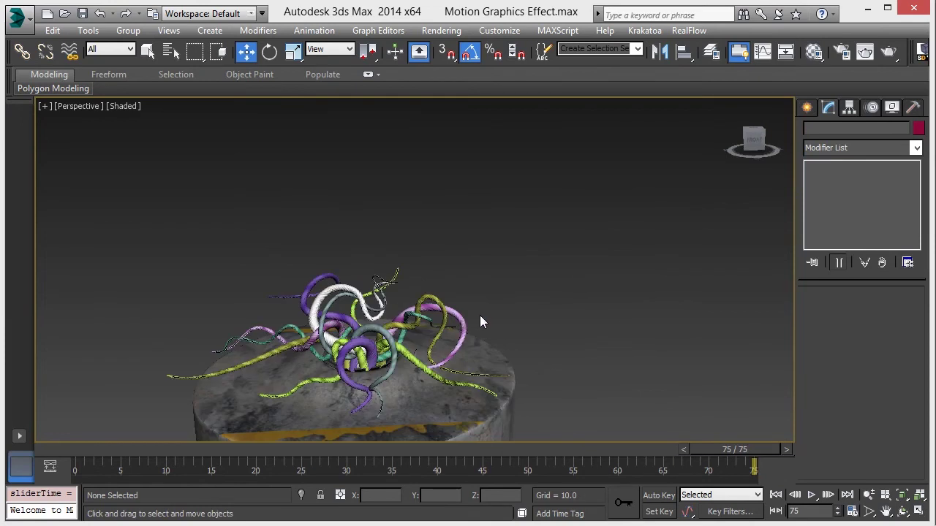
{"action": "left_click", "coordinate": [891, 107]}
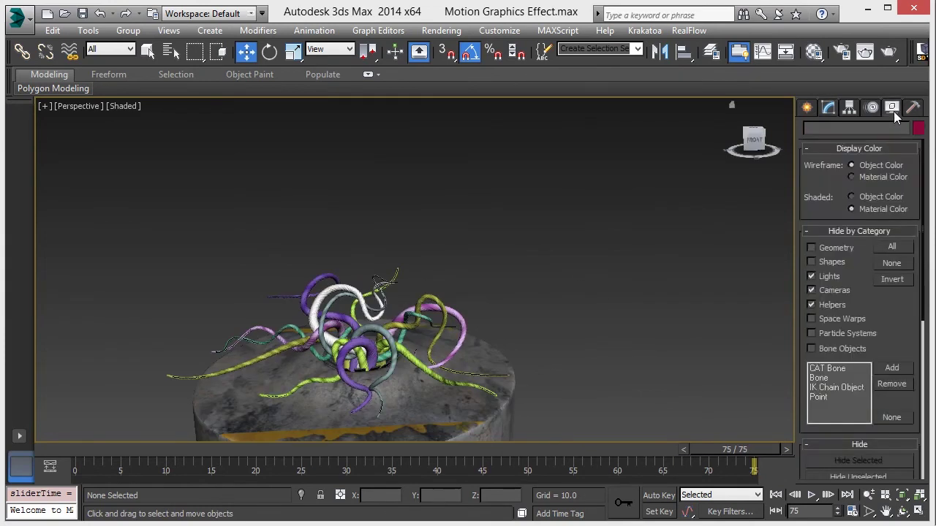
{"action": "left_click", "coordinate": [811, 276]}
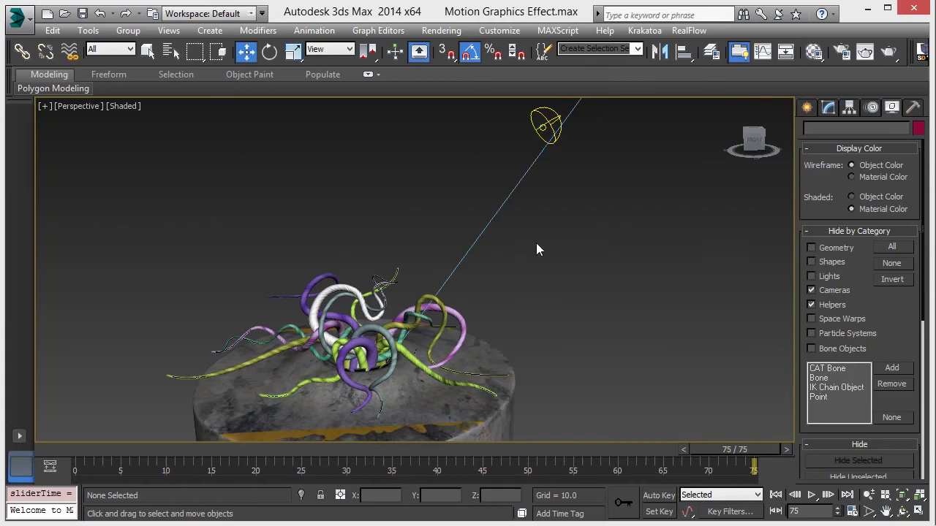
Select the target spotlight high above the ground cylinder to show its light cone
{"action": "middle_click_drag", "start_coordinate": [532, 247], "coordinate": [438, 336]}
{"action": "scroll", "coordinate": [439, 278], "scroll_direction": "down", "scroll_amount": 2}
{"action": "left_click", "coordinate": [449, 239]}
{"action": "scroll", "coordinate": [536, 283], "scroll_direction": "down", "scroll_amount": 5}
{"action": "left_click", "coordinate": [523, 210]}
{"action": "scroll", "coordinate": [475, 334], "scroll_direction": "up", "scroll_amount": 3}
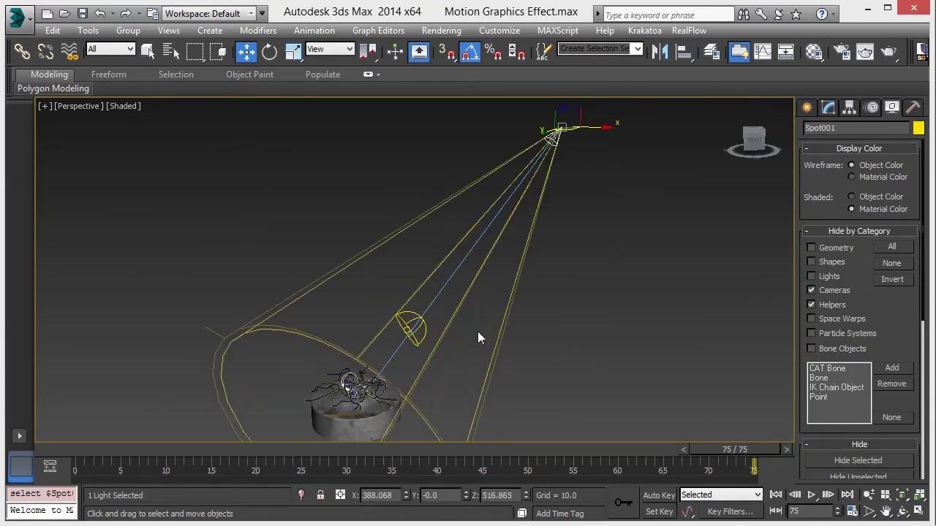
Select the dome V-Ray light and examine its type, intensity and color parameters, clearing the selection to finish
{"action": "left_click", "coordinate": [427, 335]}
{"action": "left_click", "coordinate": [829, 107]}
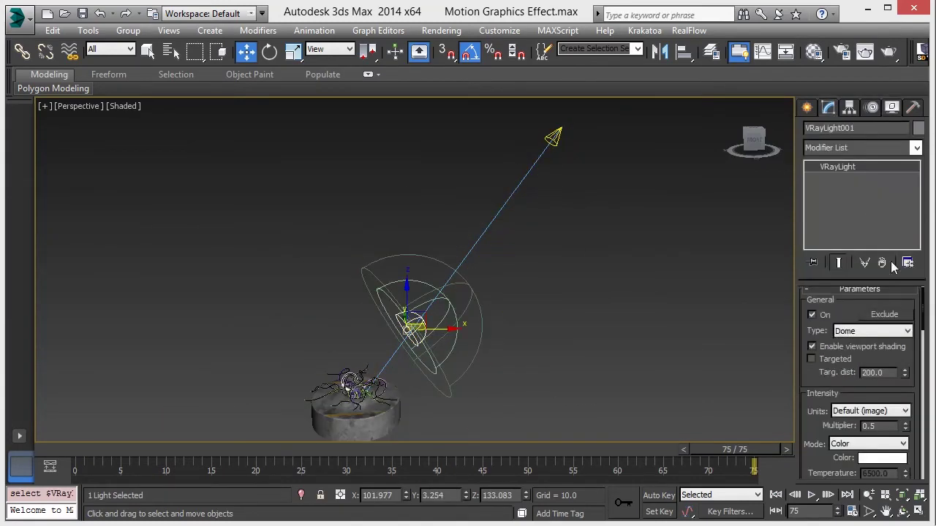
{"action": "scroll", "coordinate": [918, 376], "scroll_direction": "down", "scroll_amount": 2}
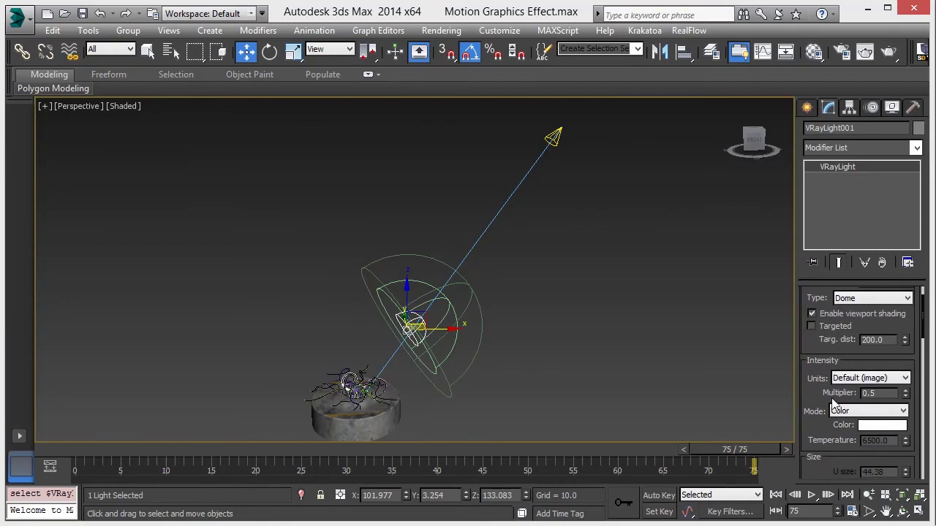
{"action": "left_click", "coordinate": [682, 219]}
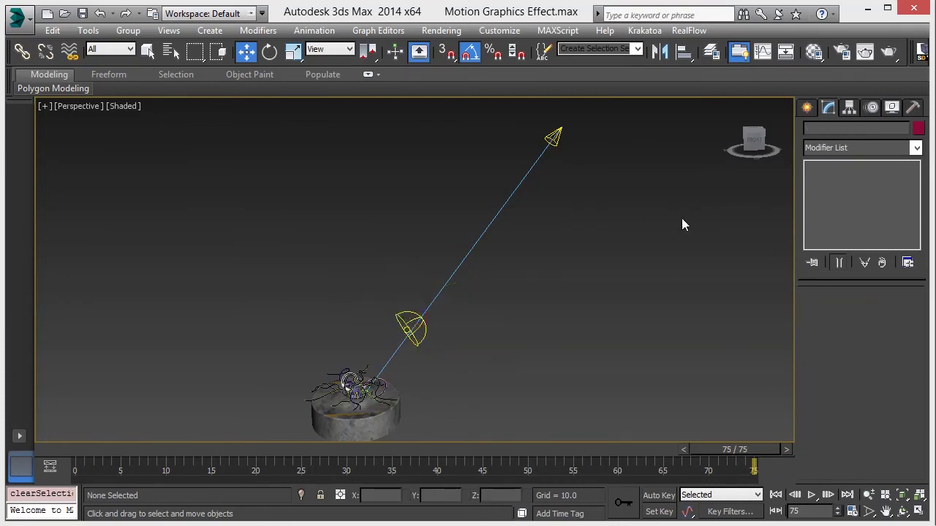
Select the target spotlight and examine its shadow and intensity parameters, clearing the selection to finish
{"action": "left_click", "coordinate": [552, 141]}
{"action": "scroll", "coordinate": [842, 354], "scroll_direction": "up", "scroll_amount": 2}
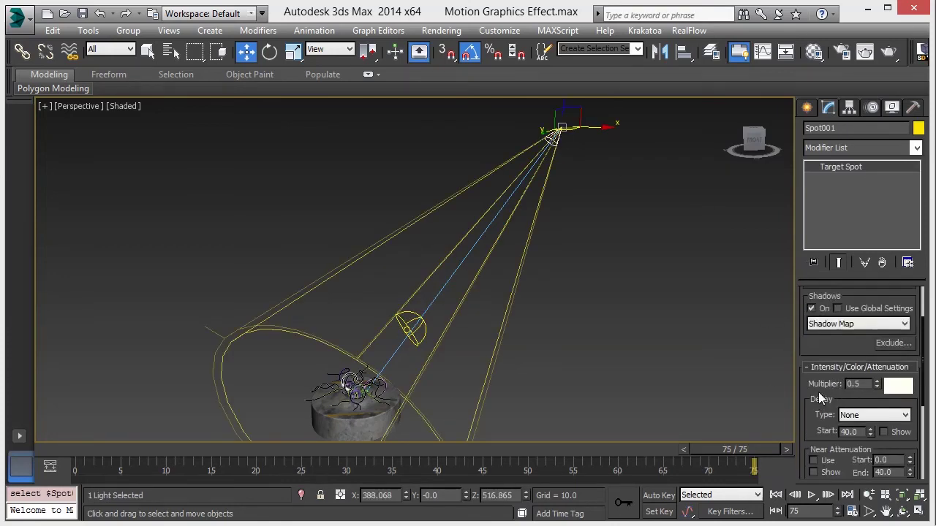
{"action": "left_click", "coordinate": [553, 339]}
Open the render setup and examine the V-Ray indirect illumination and irradiance map settings
{"action": "left_click", "coordinate": [443, 30]}
{"action": "left_click", "coordinate": [448, 65]}
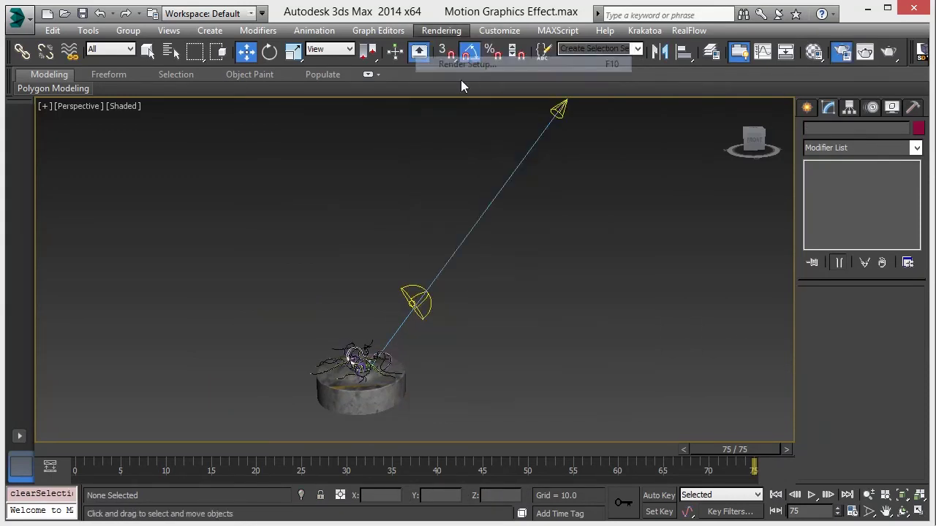
{"action": "left_click", "coordinate": [260, 90]}
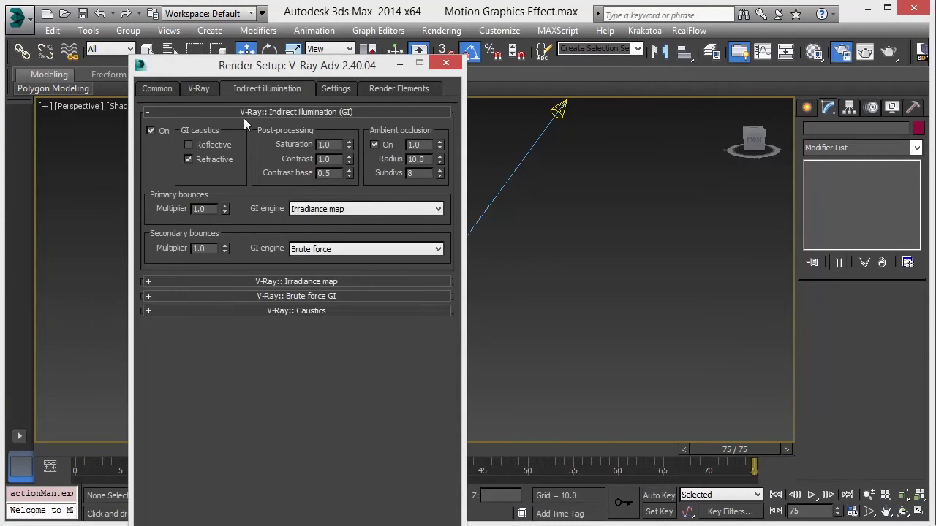
{"action": "left_click", "coordinate": [291, 283]}
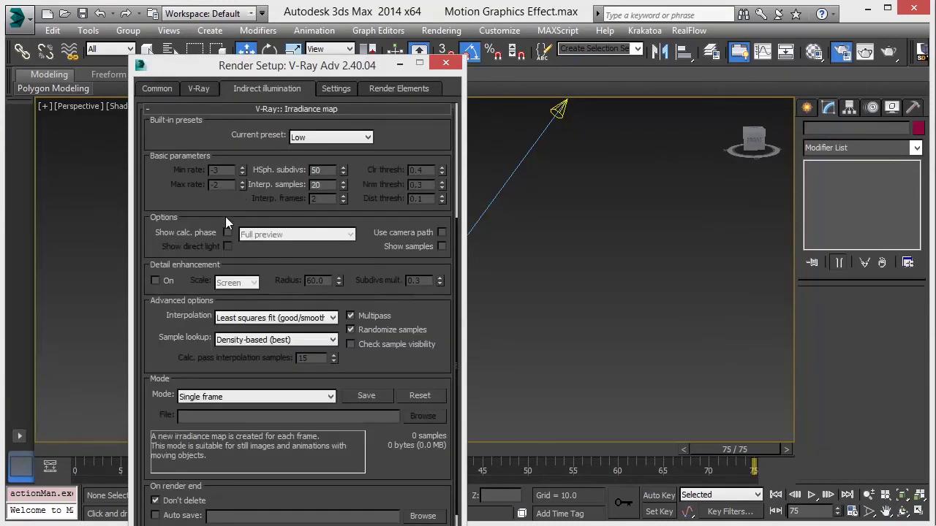
{"action": "scroll", "coordinate": [247, 200], "scroll_direction": "up", "scroll_amount": 5}
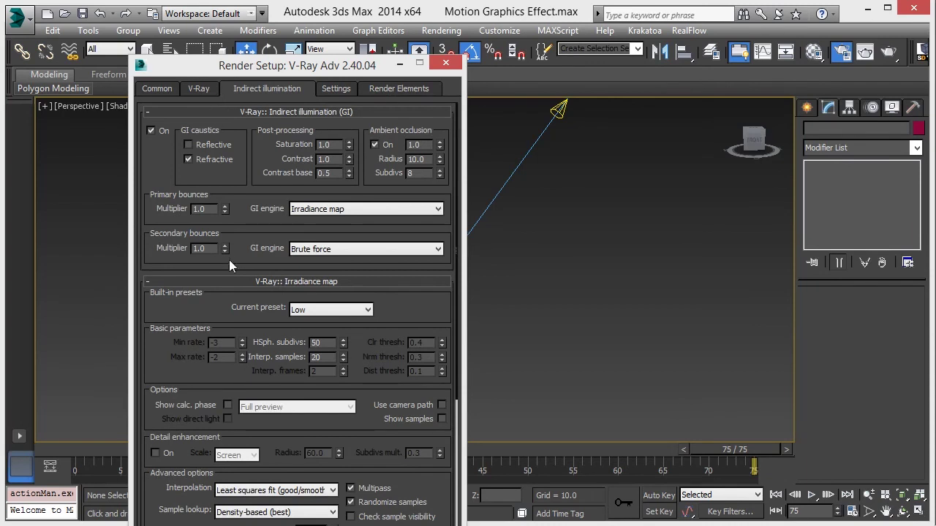
{"action": "left_click_drag", "start_coordinate": [229, 259], "coordinate": [261, 365]}
Review the V-Ray antialiasing, VRayZDepth render element and common output settings, and close the render setup
{"action": "left_click", "coordinate": [198, 89]}
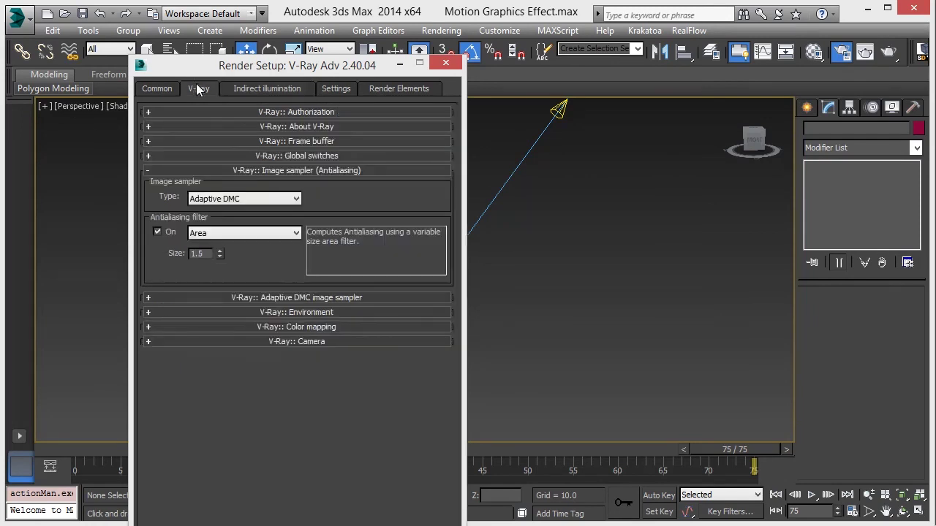
{"action": "left_click", "coordinate": [373, 89]}
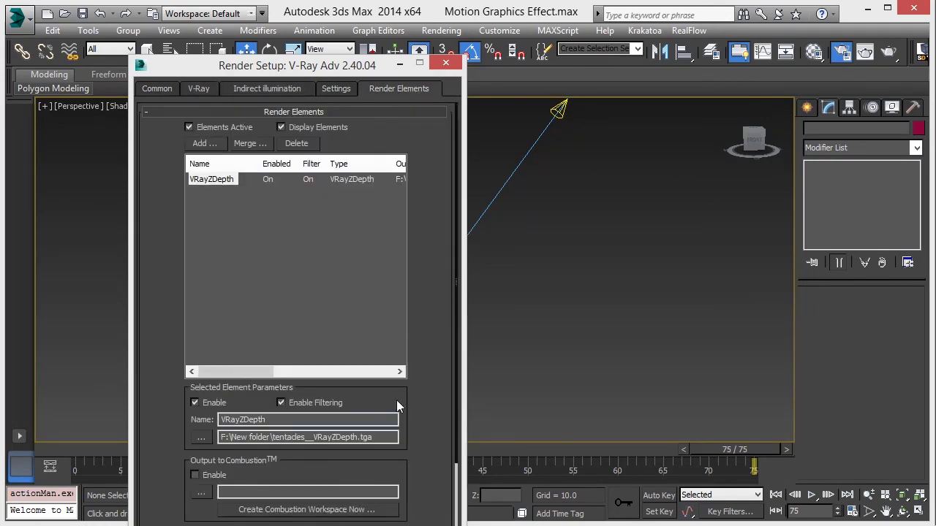
{"action": "left_click_drag", "start_coordinate": [397, 401], "coordinate": [397, 397]}
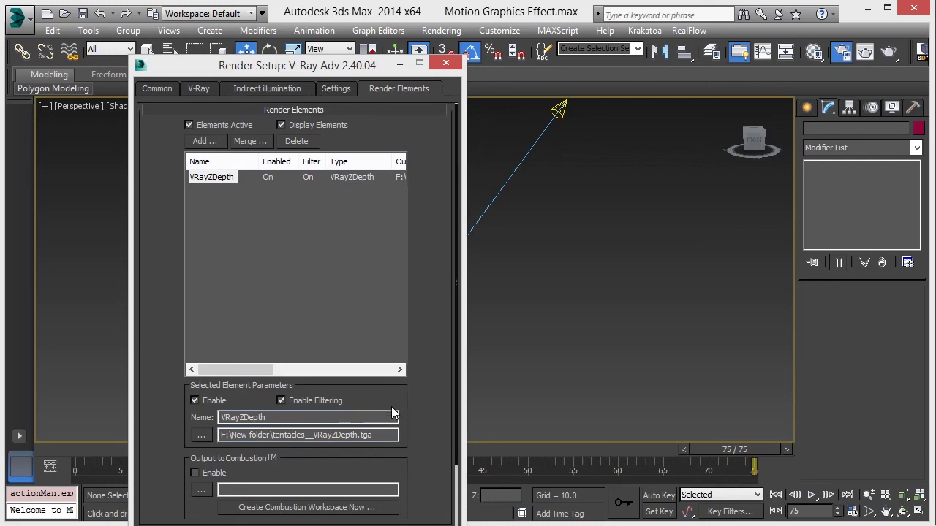
{"action": "left_click", "coordinate": [167, 91]}
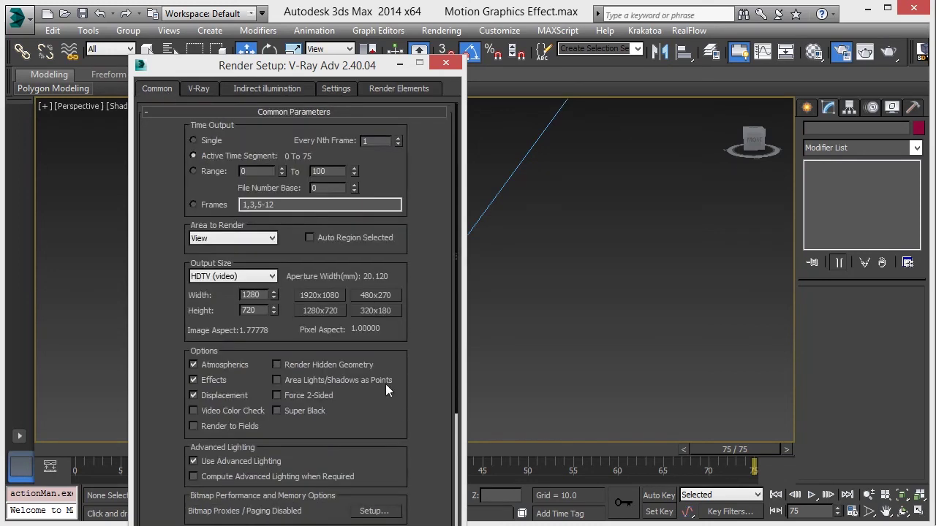
{"action": "left_click", "coordinate": [444, 66]}
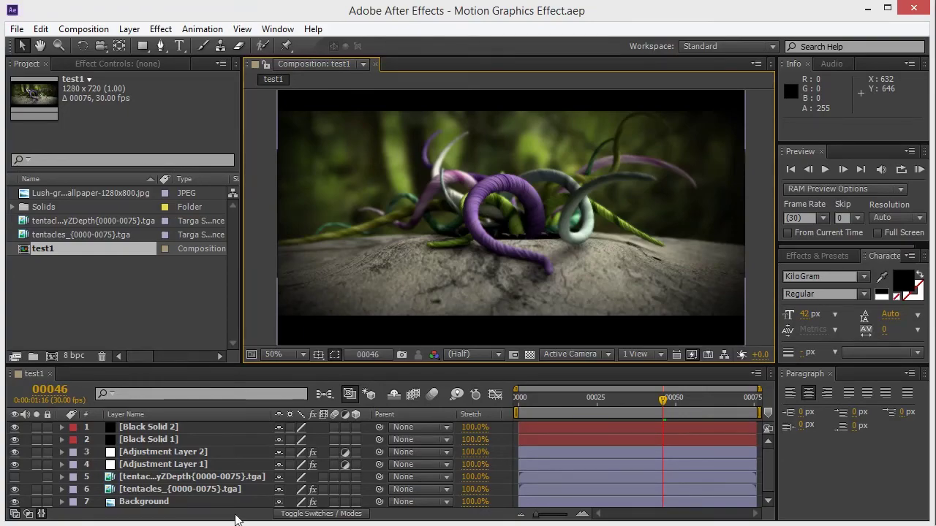
Switch to After Effects, solo the Background layer in the test1 composition and show its effect controls
{"action": "left_click", "coordinate": [157, 503]}
{"action": "left_click", "coordinate": [37, 501]}
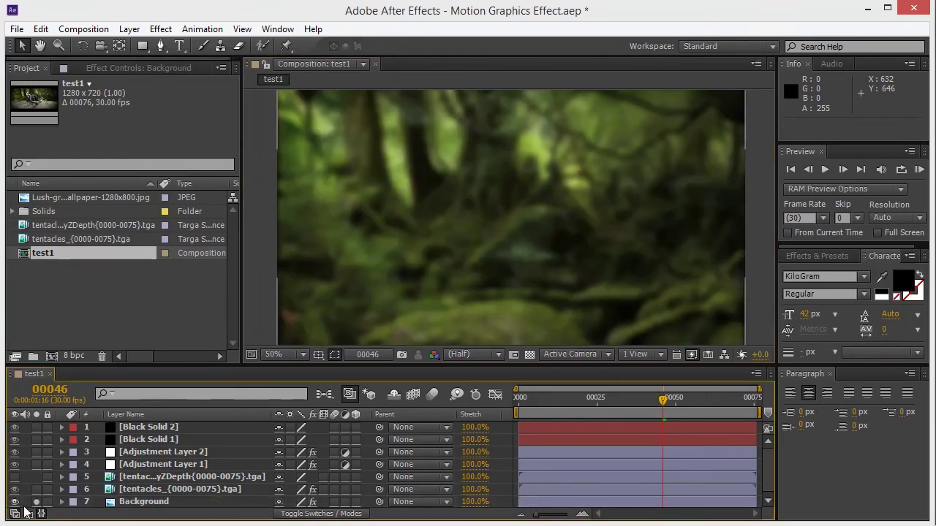
{"action": "left_click", "coordinate": [127, 71]}
Turn the Background layer's Fast Blur and Hue/Saturation effects off and back on to compare the image
{"action": "left_click", "coordinate": [23, 96]}
{"action": "left_click", "coordinate": [23, 109]}
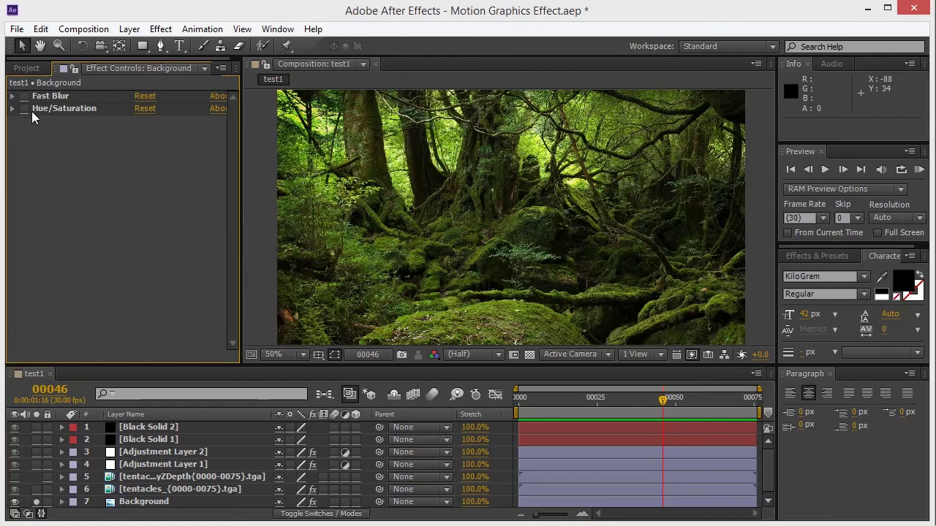
{"action": "left_click", "coordinate": [24, 108]}
{"action": "left_click", "coordinate": [25, 96]}
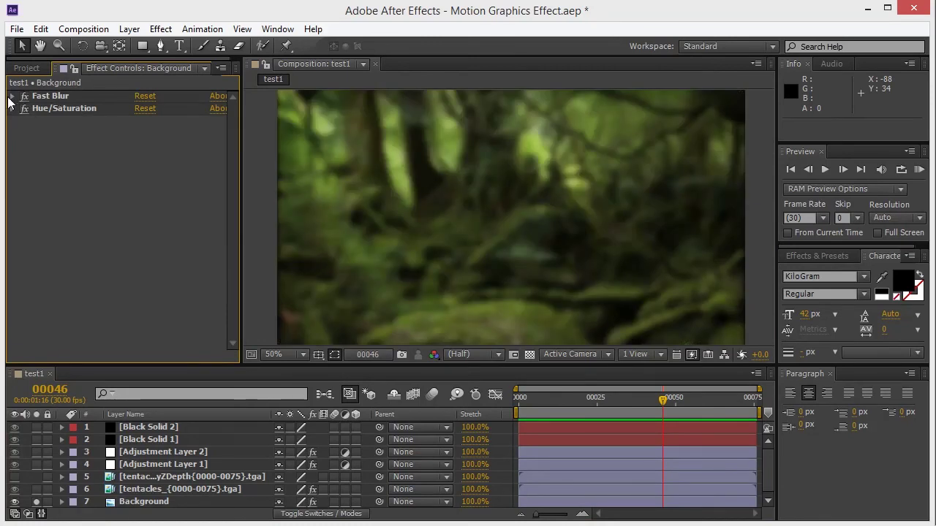
Expand the Background layer's Fast Blur and Hue/Saturation effects to review their settings
{"action": "left_click", "coordinate": [12, 96]}
{"action": "left_click", "coordinate": [12, 145]}
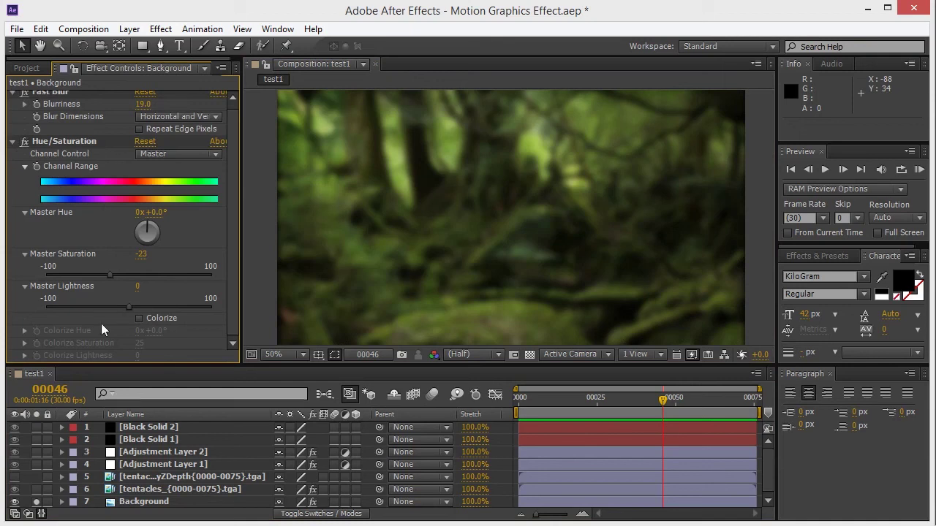
Solo the tentacles render layer and the VRayZDepth layer along with the Background, showing each one's effect controls
{"action": "left_click", "coordinate": [152, 492]}
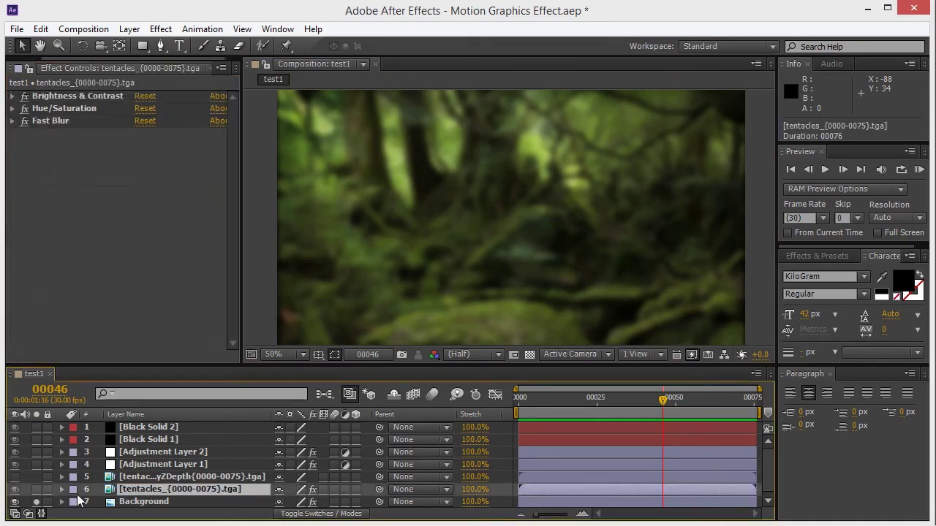
{"action": "left_click", "coordinate": [36, 489]}
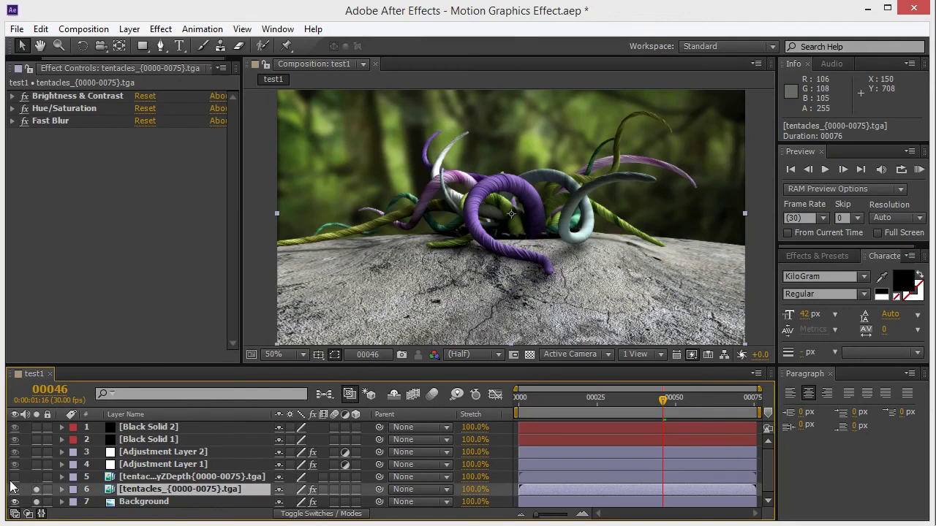
{"action": "left_click", "coordinate": [37, 477]}
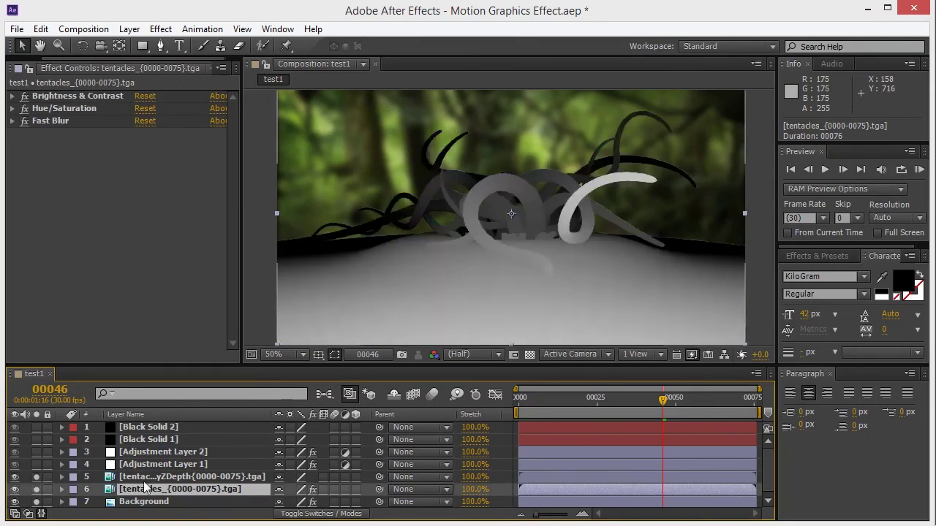
{"action": "left_click", "coordinate": [158, 476]}
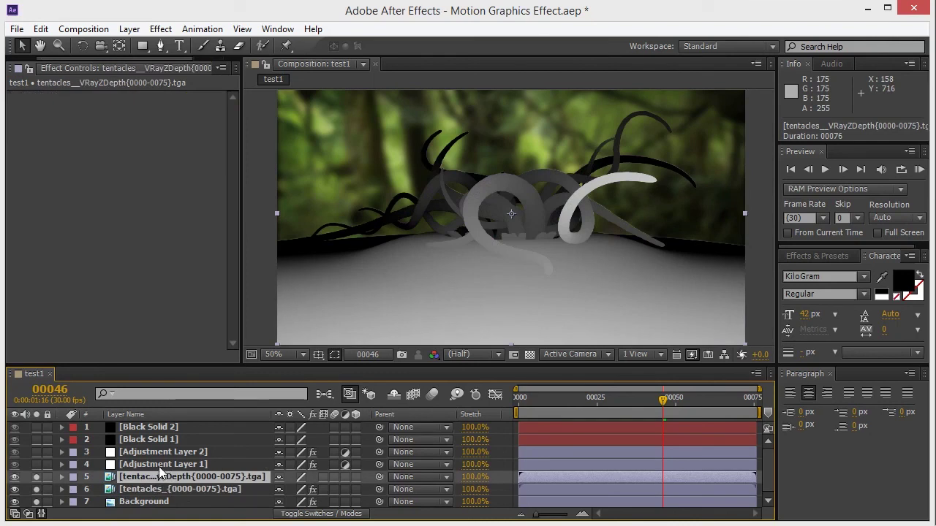
Solo Adjustment Layer 1, review its S_ZBlur settings and ZBuffer source options, and unsolo the VRayZDepth layer
{"action": "left_click", "coordinate": [159, 465]}
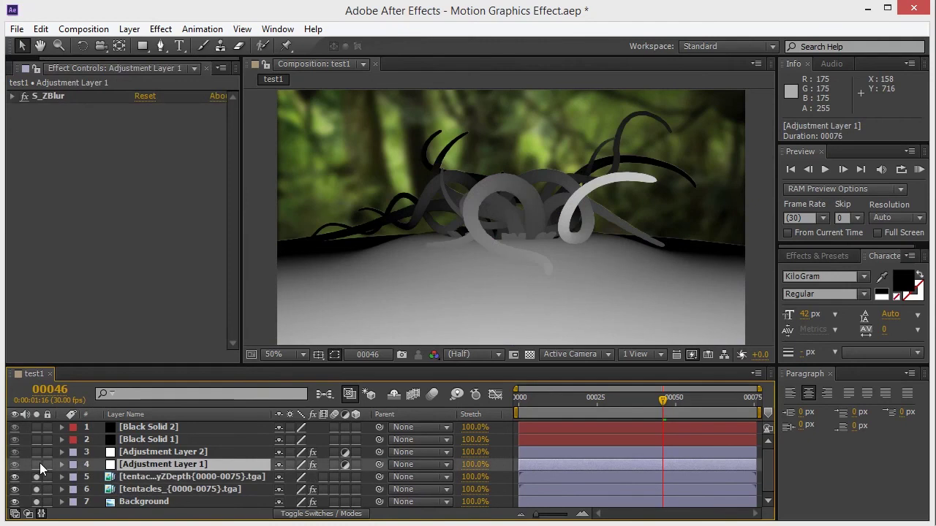
{"action": "left_click", "coordinate": [38, 465]}
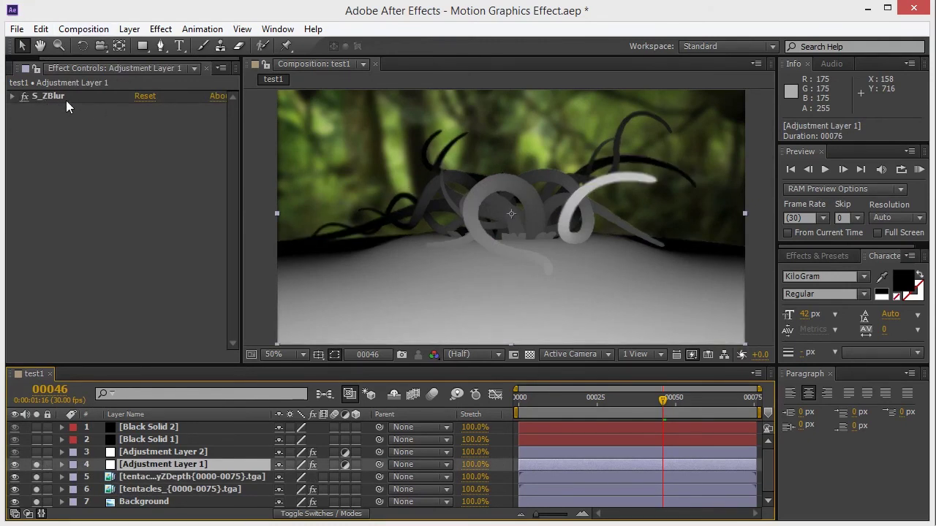
{"action": "left_click", "coordinate": [13, 97]}
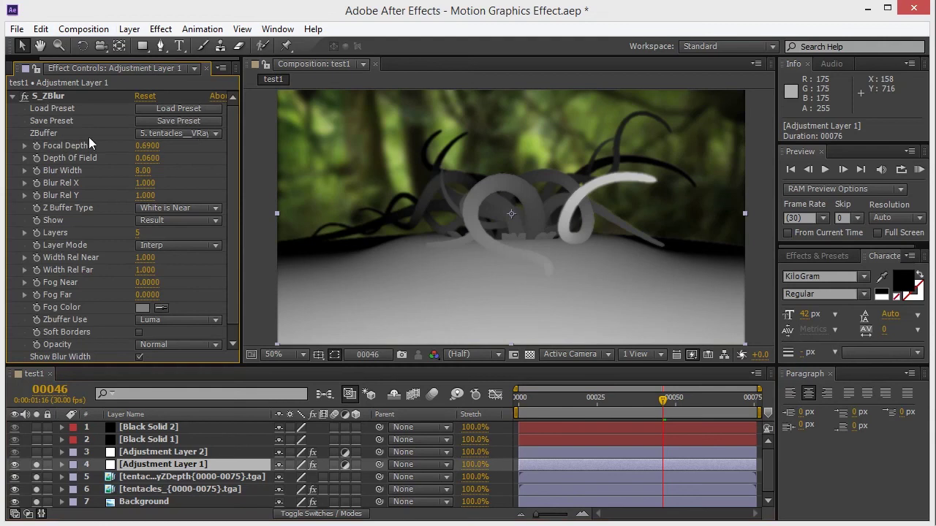
{"action": "left_click", "coordinate": [206, 134]}
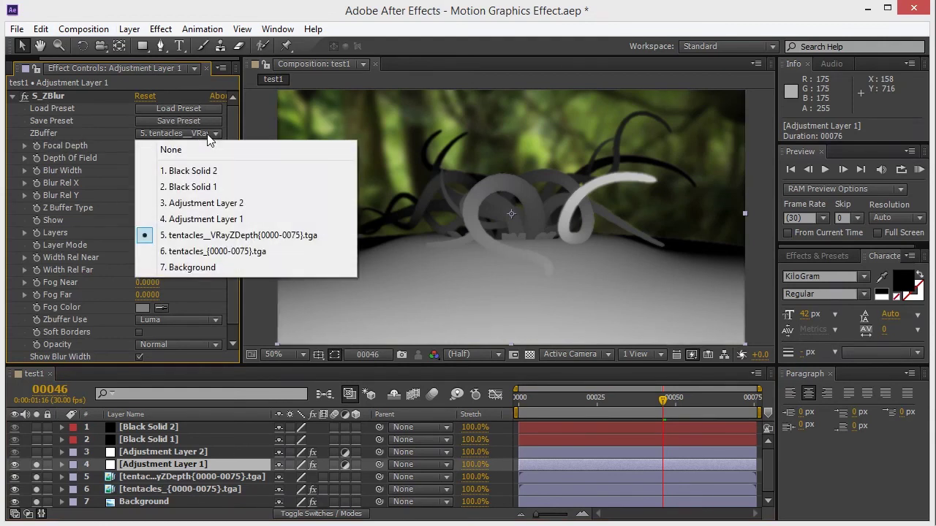
{"action": "left_click", "coordinate": [139, 470]}
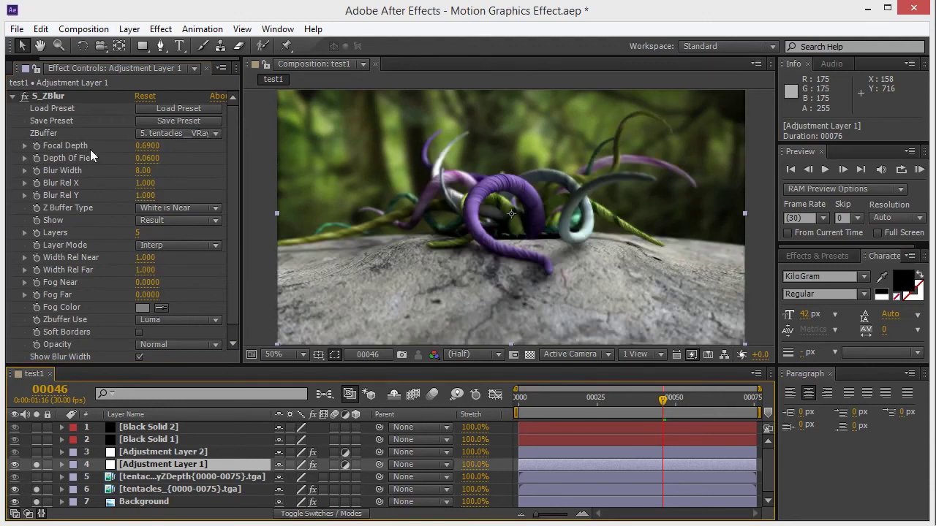
Try S_ZBlur with Focal Depth 0.73 and Depth Of Field 0.45, and undo both changes
{"action": "left_click_drag", "start_coordinate": [147, 146], "coordinate": [171, 173]}
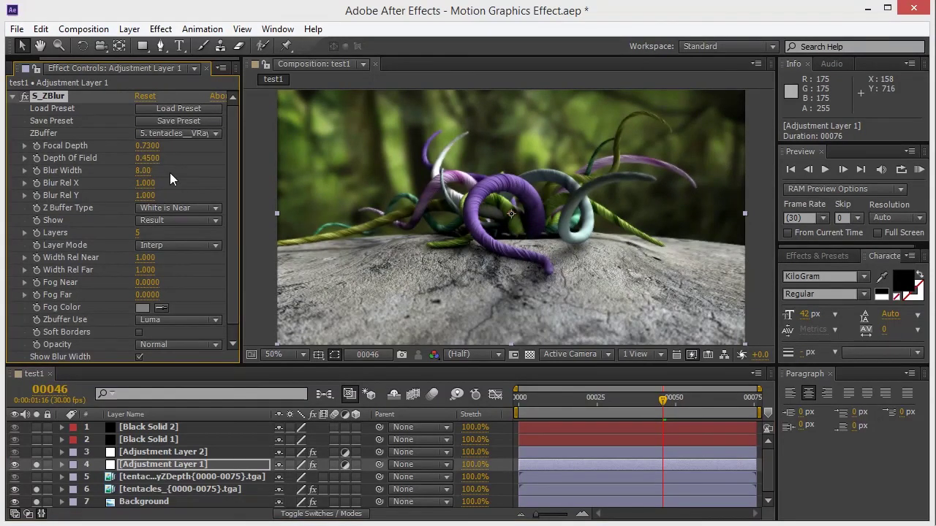
{"action": "key", "text": "ctrl+z"}
{"action": "key", "text": "ctrl+z"}
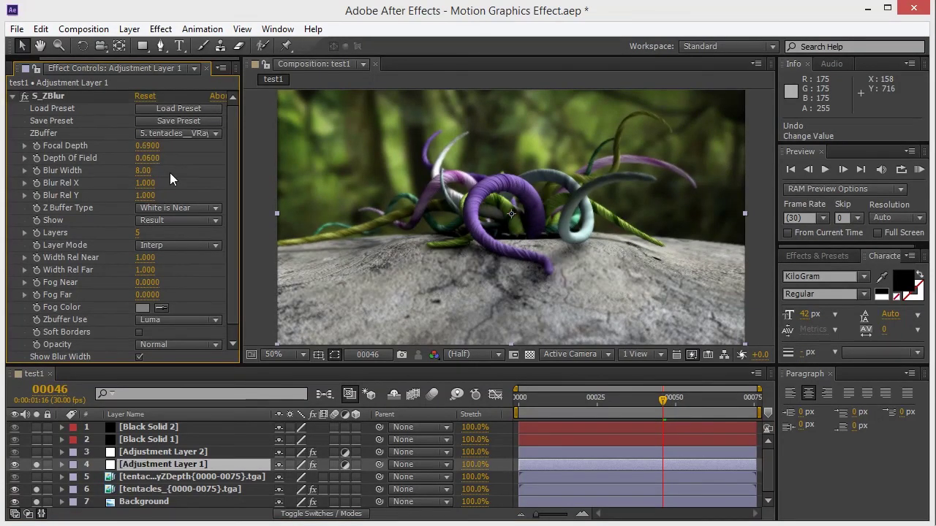
Solo Adjustment Layer 2 as well and expand its Photo Filter effect to review the settings
{"action": "left_click", "coordinate": [37, 452]}
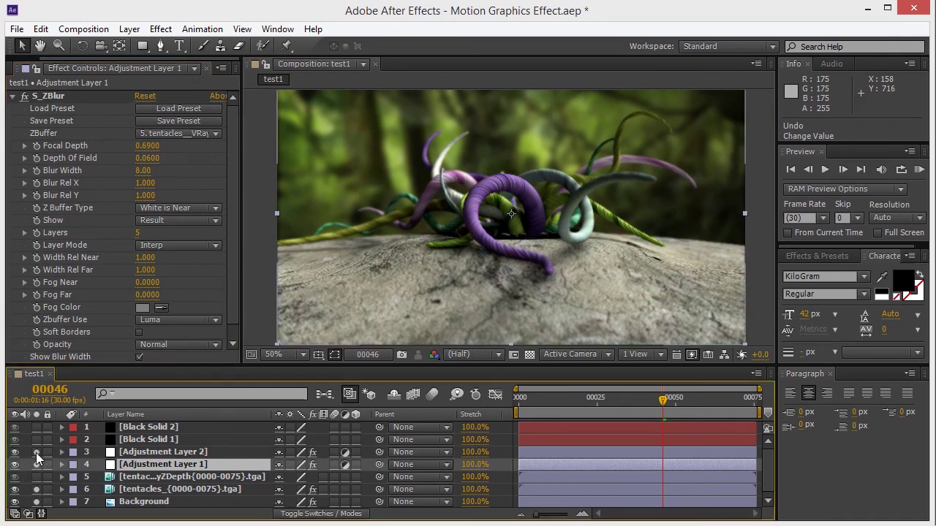
{"action": "left_click", "coordinate": [147, 453]}
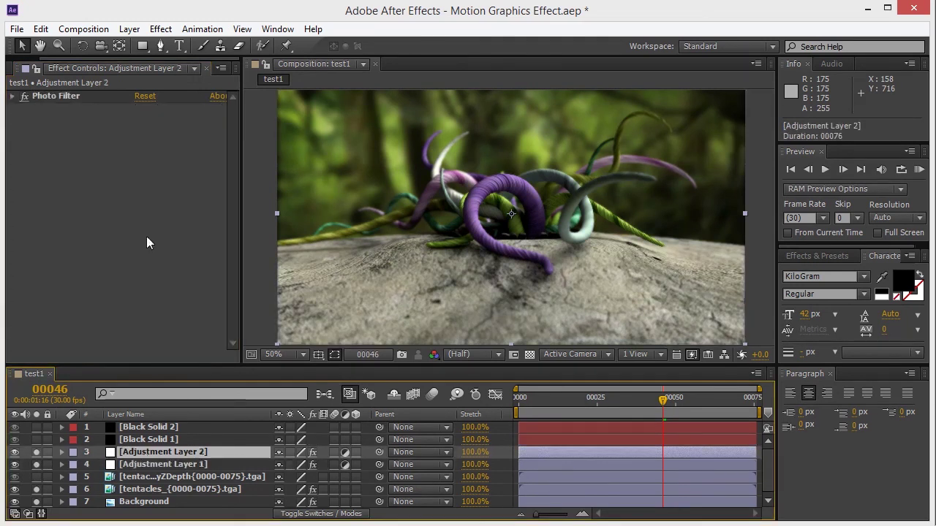
{"action": "left_click", "coordinate": [14, 98]}
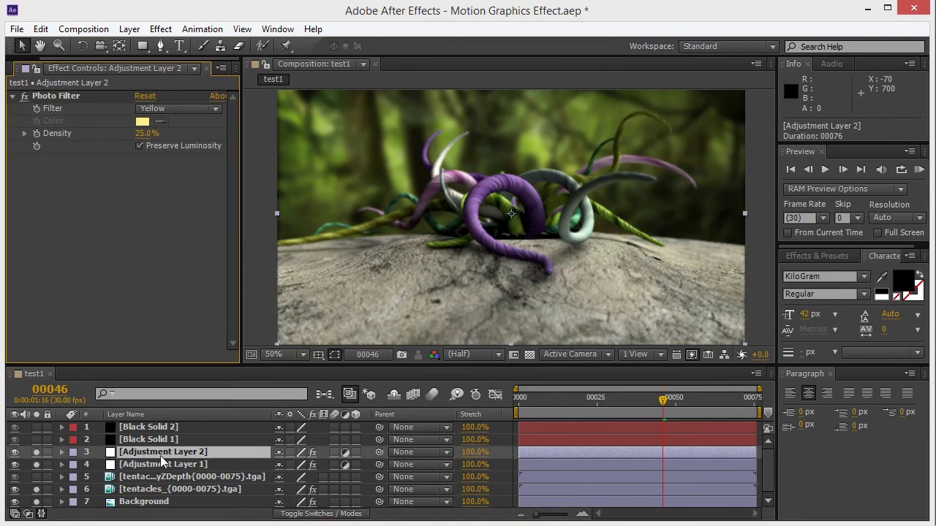
Solo Black Solid 1 and Black Solid 2 too, and select Black Solid 1 to inspect the vignette and black bars
{"action": "left_click", "coordinate": [37, 440]}
{"action": "left_click", "coordinate": [37, 430]}
{"action": "left_click", "coordinate": [150, 440]}
{"action": "left_click", "coordinate": [261, 199]}
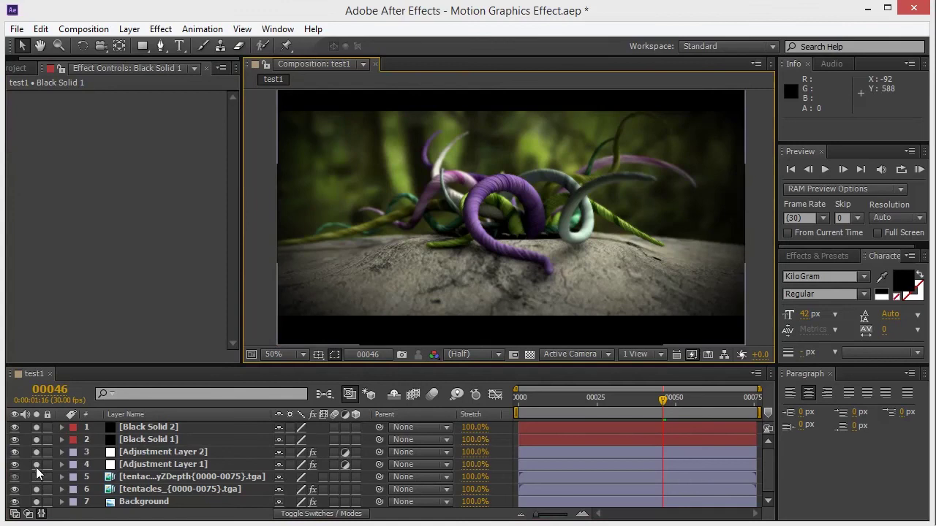
Turn off solo for all layers, hide the VRayZDepth layer and deselect everything
{"action": "left_click_drag", "start_coordinate": [36, 428], "coordinate": [41, 509]}
{"action": "left_click", "coordinate": [14, 477]}
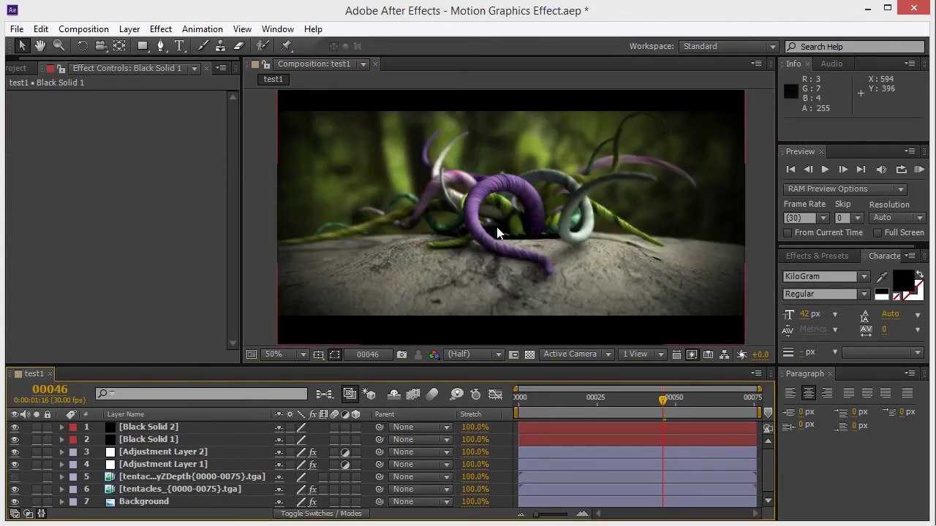
{"action": "left_click", "coordinate": [765, 191]}
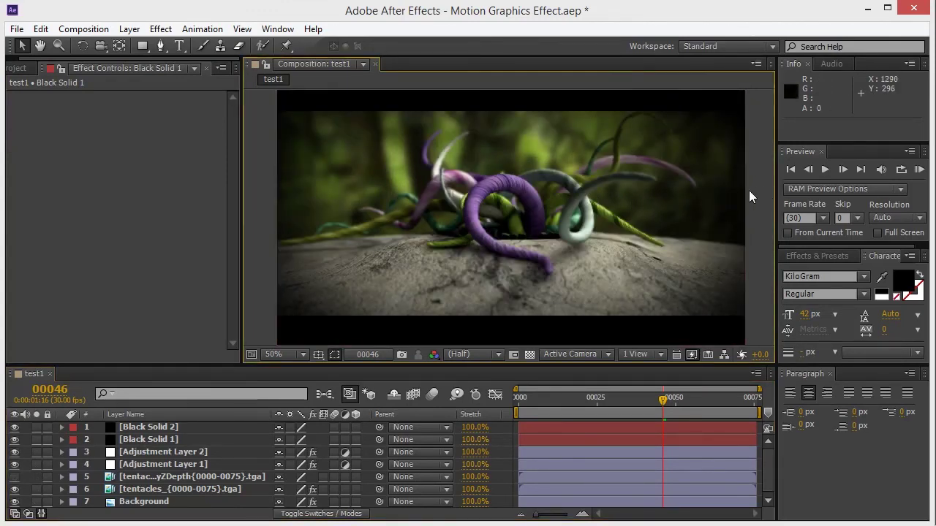